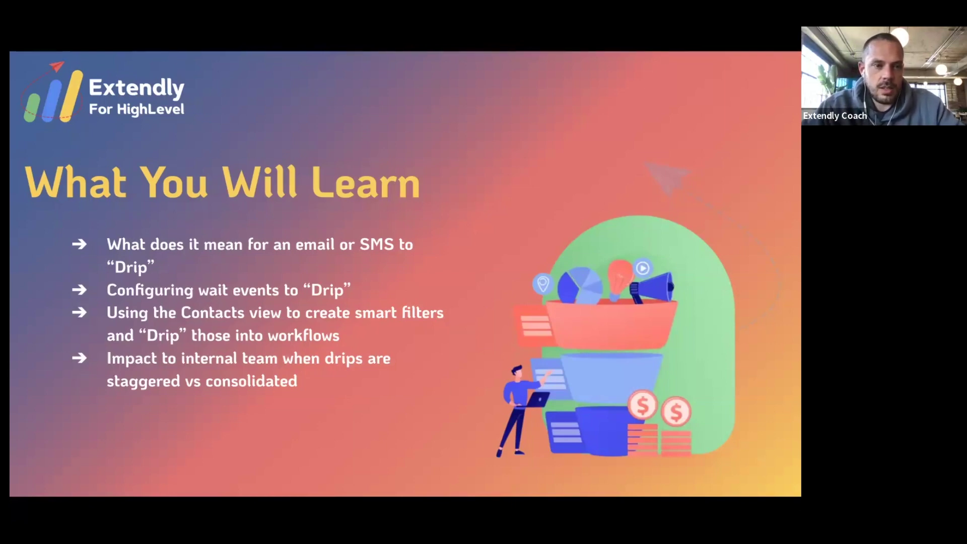
# - Advance to the slide defining a drip campaign as automated, pre-written email or SMS messages
pyautogui.press('Right')
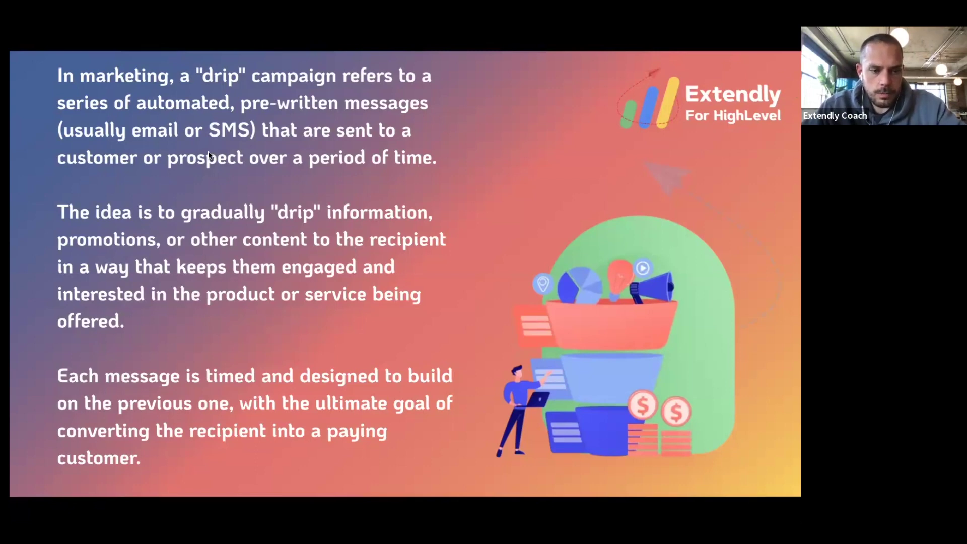
# - Exit the slideshow back to the Google Slides editor
pyautogui.press('Escape')
# - Highlight the 'Configuring wait events' bullet on the What You Will Learn slide, then go to Viable Tools
pyautogui.click(60, 264)
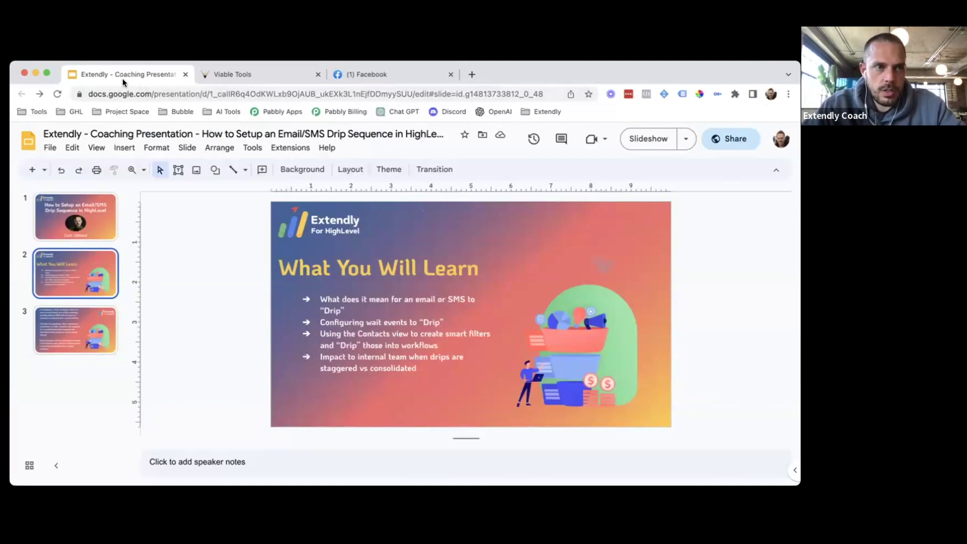
pyautogui.moveTo(119, 62); pyautogui.dragTo(120, 76)
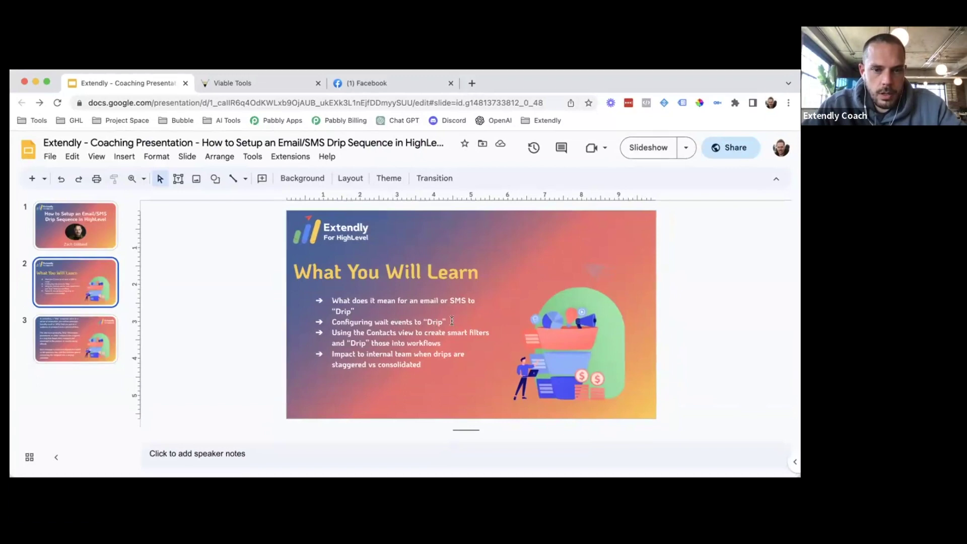
pyautogui.moveTo(452, 322); pyautogui.dragTo(331, 322)
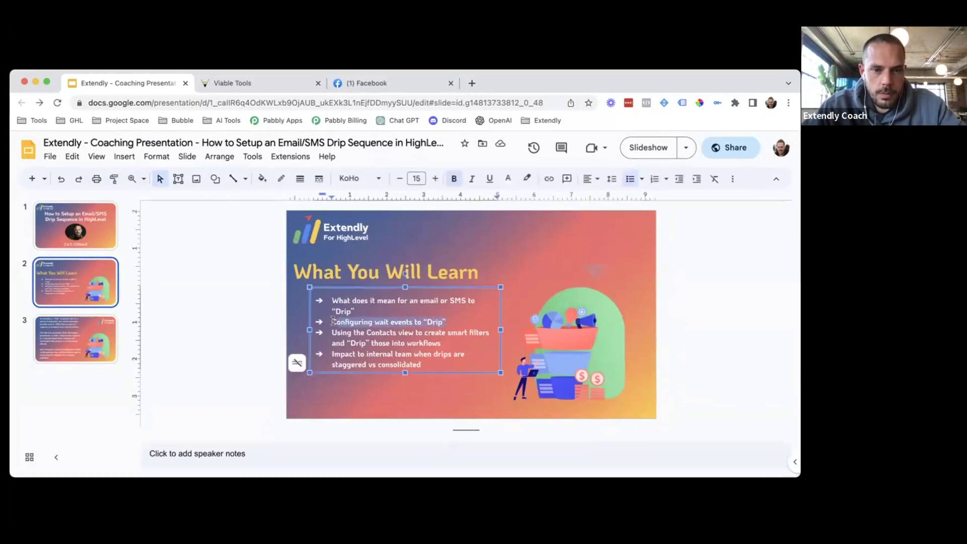
pyautogui.click(247, 85)
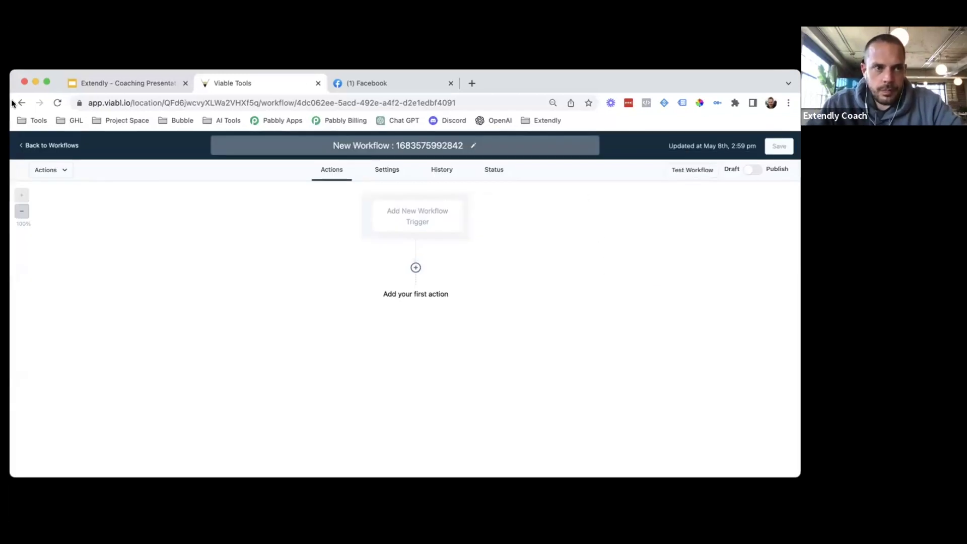
# - Retitle the new workflow 'Drip Example'
pyautogui.click(432, 141)
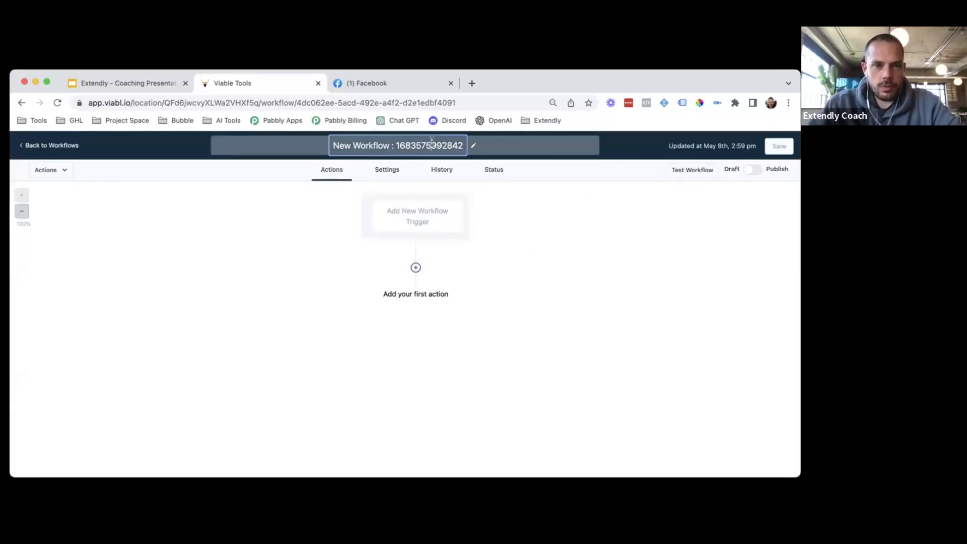
pyautogui.tripleClick(432, 142)
pyautogui.write('Dr')
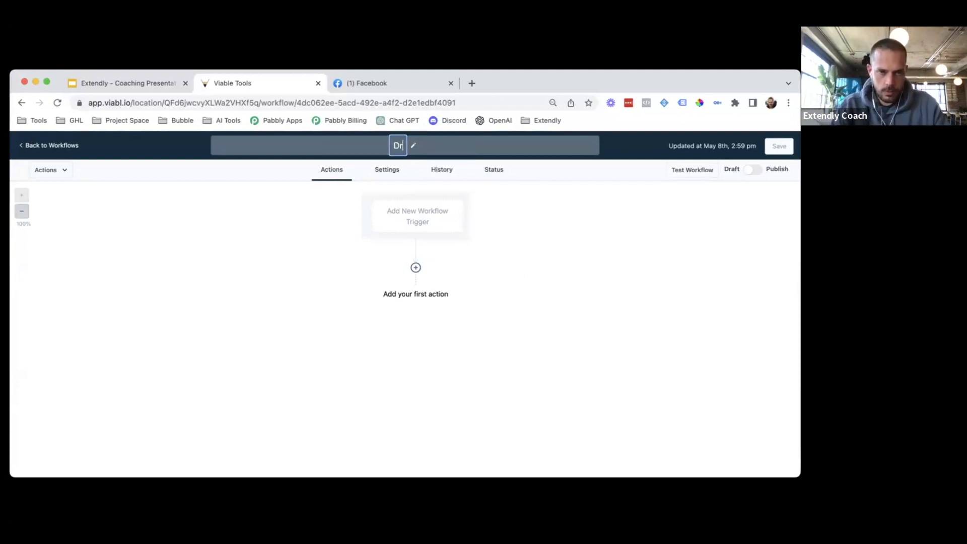
pyautogui.write('ip Example')
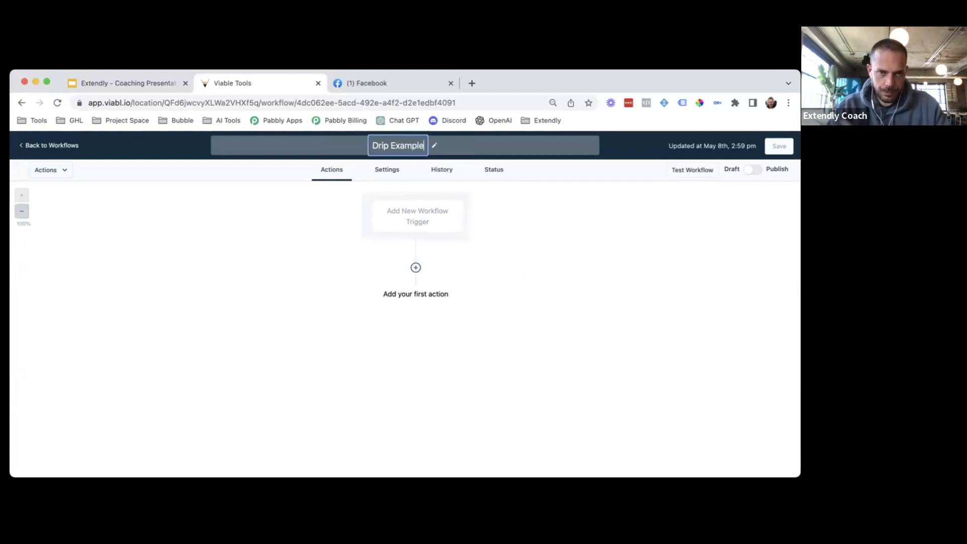
pyautogui.click(627, 313)
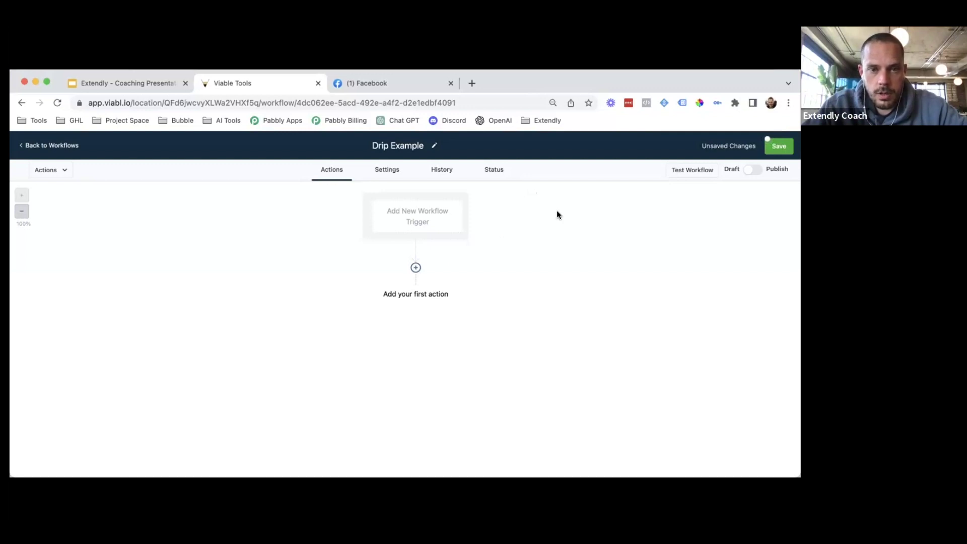
pyautogui.click(415, 268)
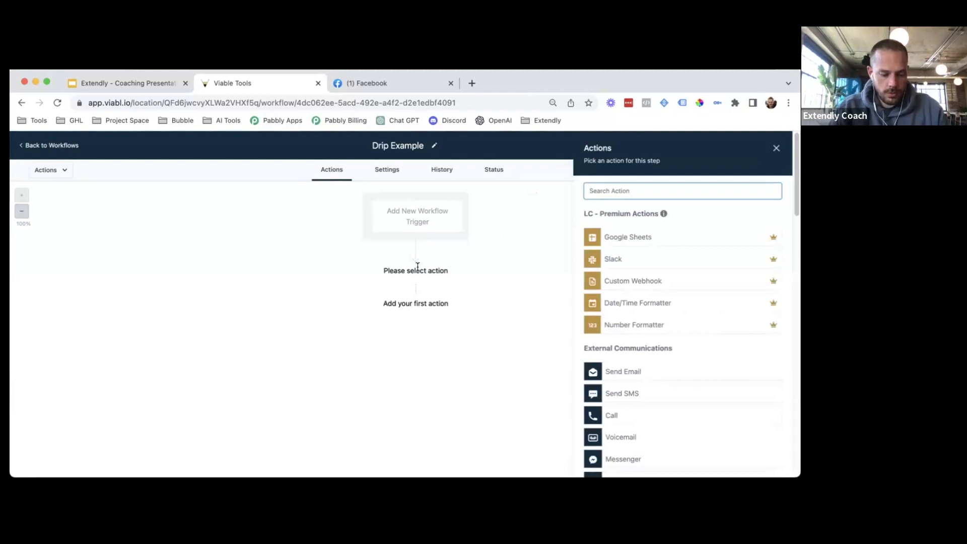
# - Add a Wait action of 7 days named 'Wait 7 Days'
pyautogui.write('wait')
pyautogui.click(634, 236)
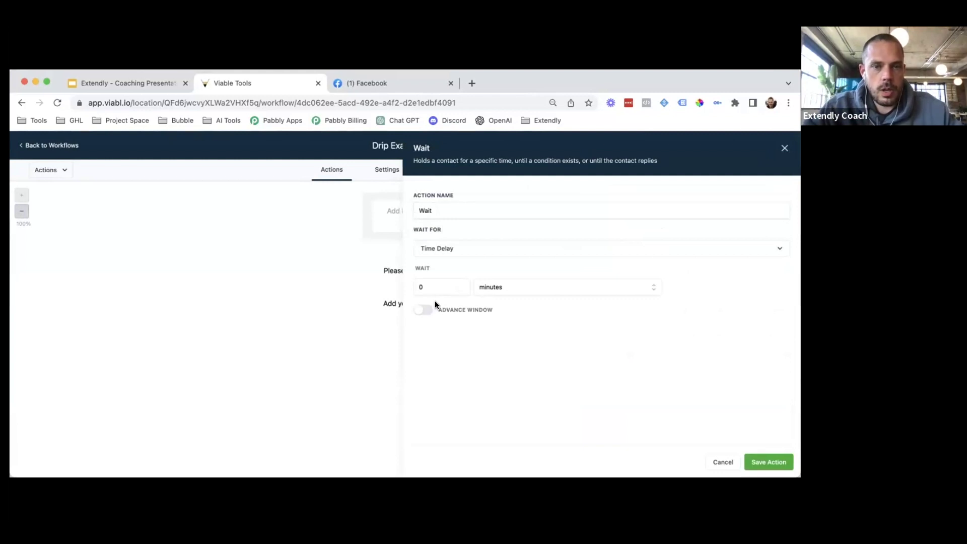
pyautogui.doubleClick(434, 288)
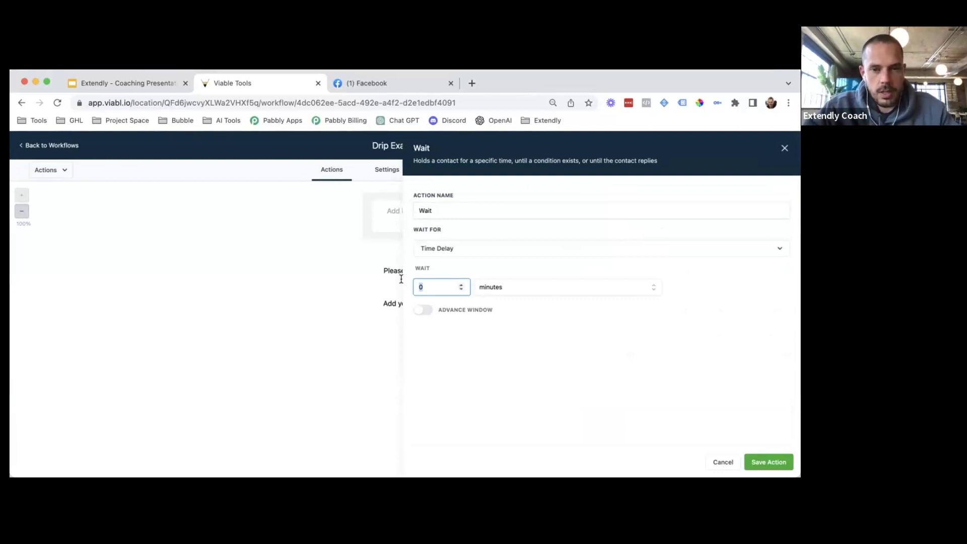
pyautogui.write('7')
pyautogui.click(550, 281)
pyautogui.click(522, 339)
pyautogui.click(464, 208)
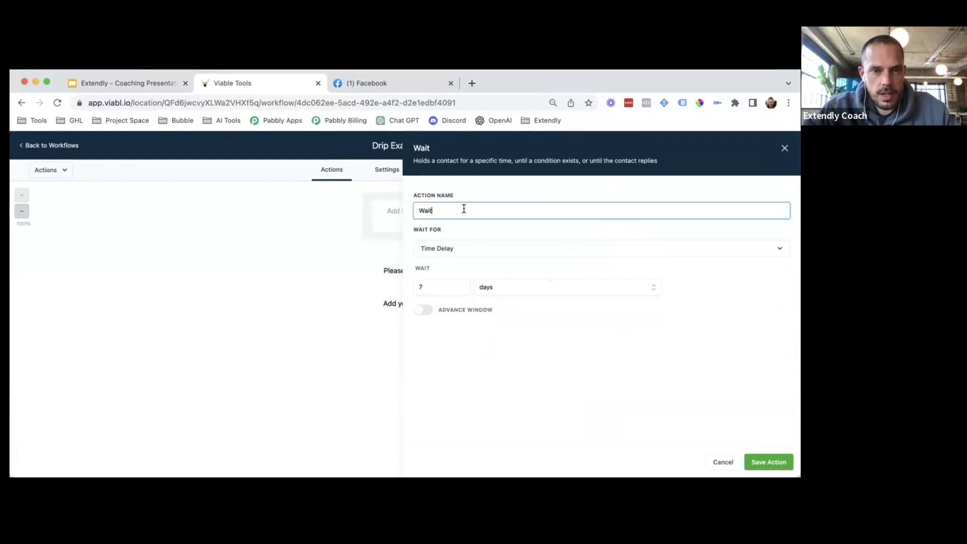
pyautogui.write('7 Days')
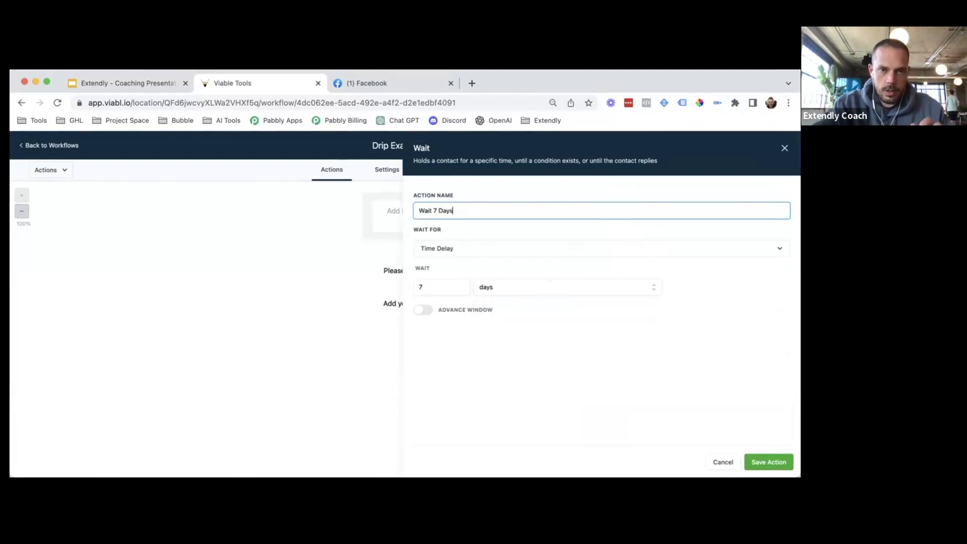
pyautogui.click(769, 462)
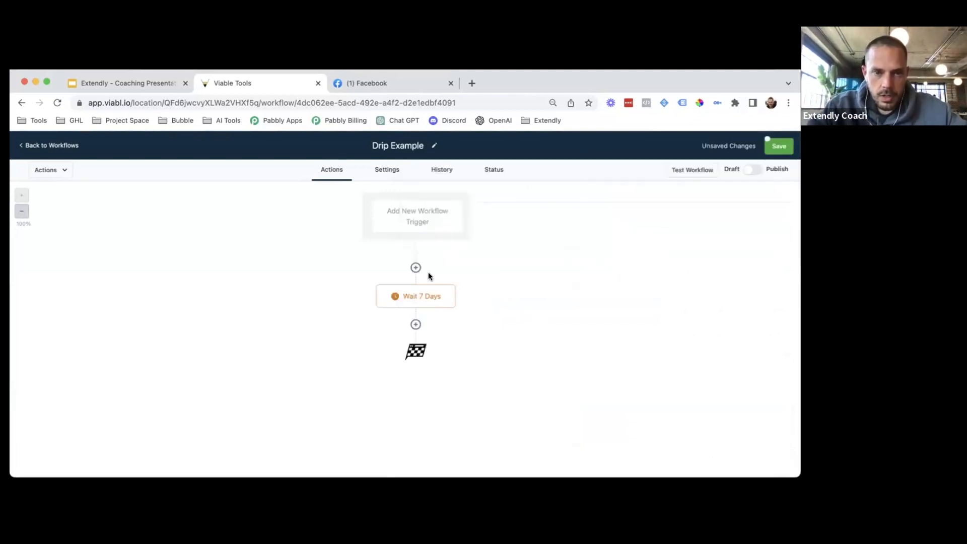
# - Insert a Send SMS step 'SMS 1' before the wait, with message TEST
pyautogui.click(416, 268)
pyautogui.write('sms')
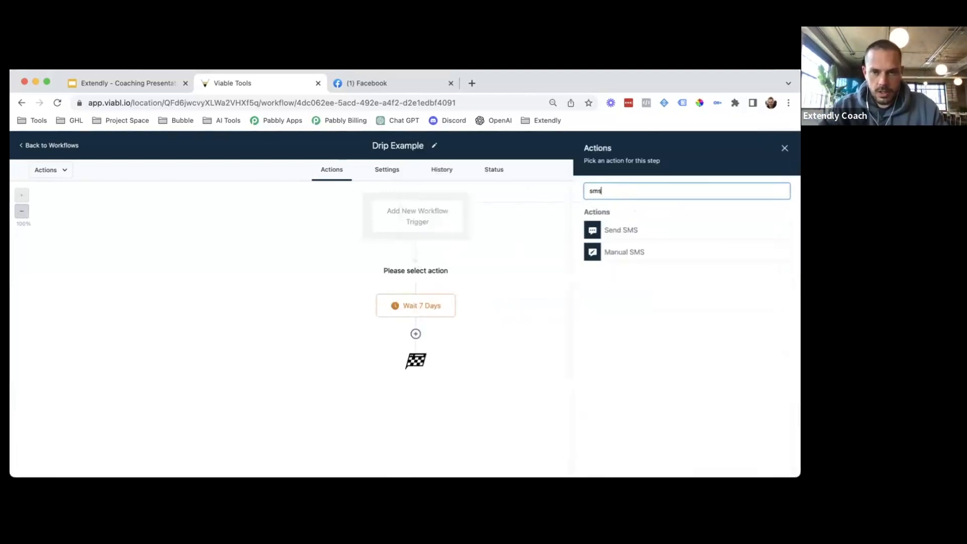
pyautogui.click(630, 231)
pyautogui.click(625, 230)
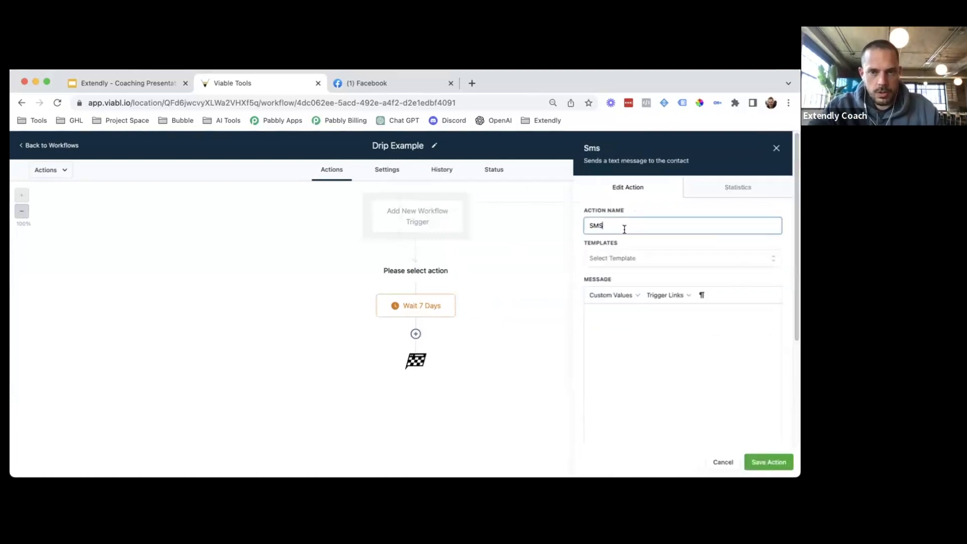
pyautogui.write('1')
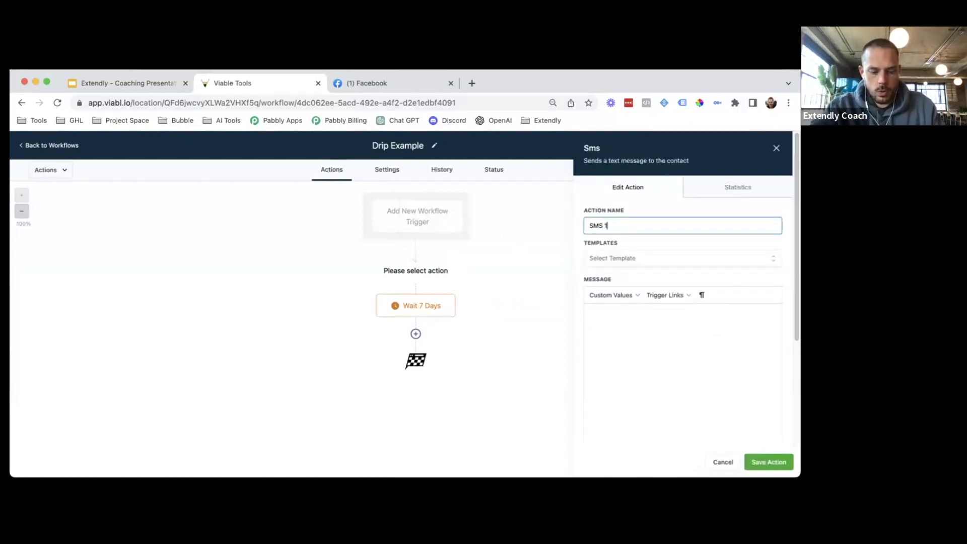
pyautogui.click(669, 329)
pyautogui.write('TEST')
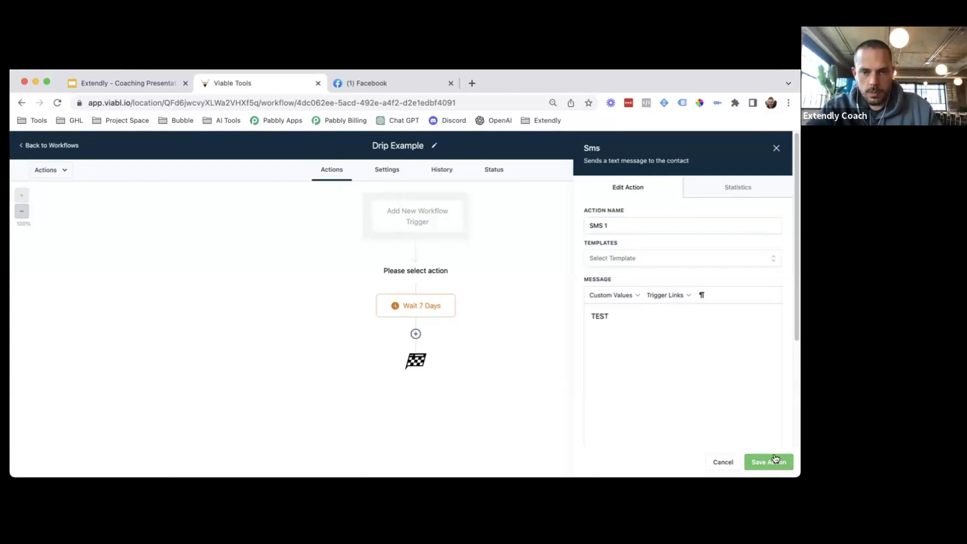
pyautogui.click(769, 462)
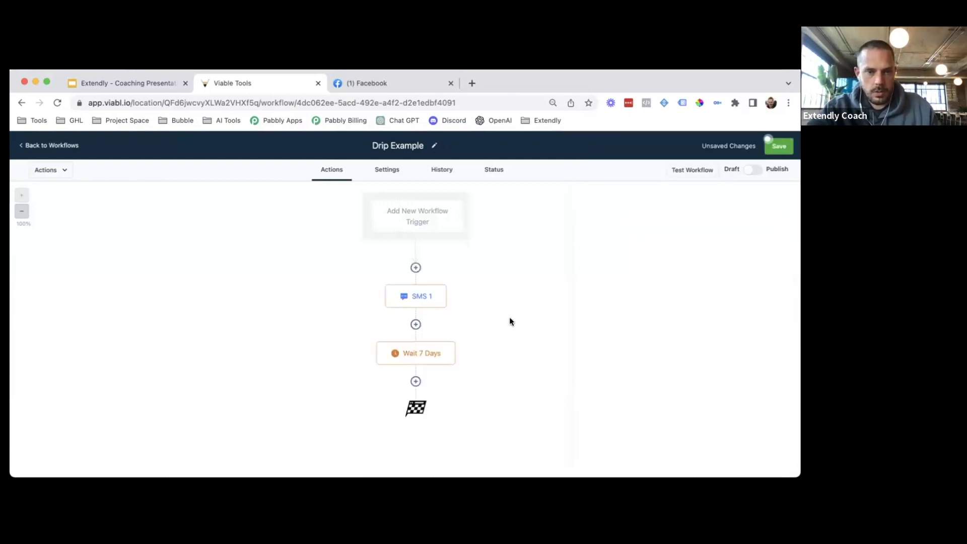
# - Add a Send SMS step 'SMS 2' after the wait, also reading TEST
pyautogui.click(415, 382)
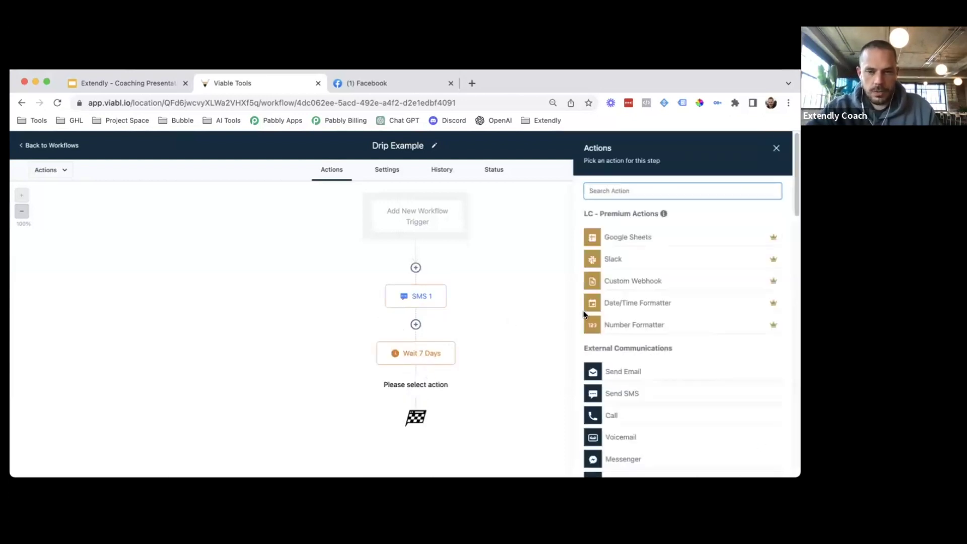
pyautogui.click(663, 394)
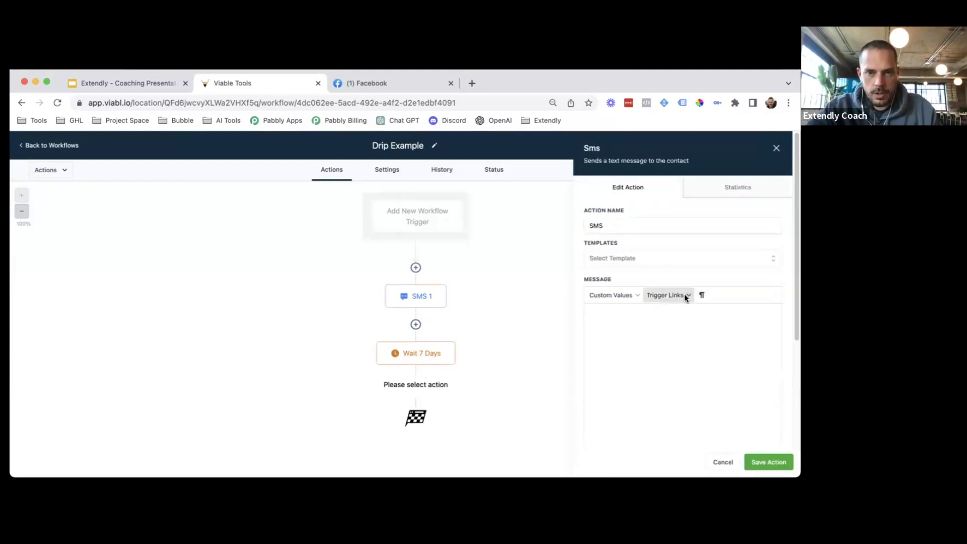
pyautogui.click(627, 224)
pyautogui.click(636, 336)
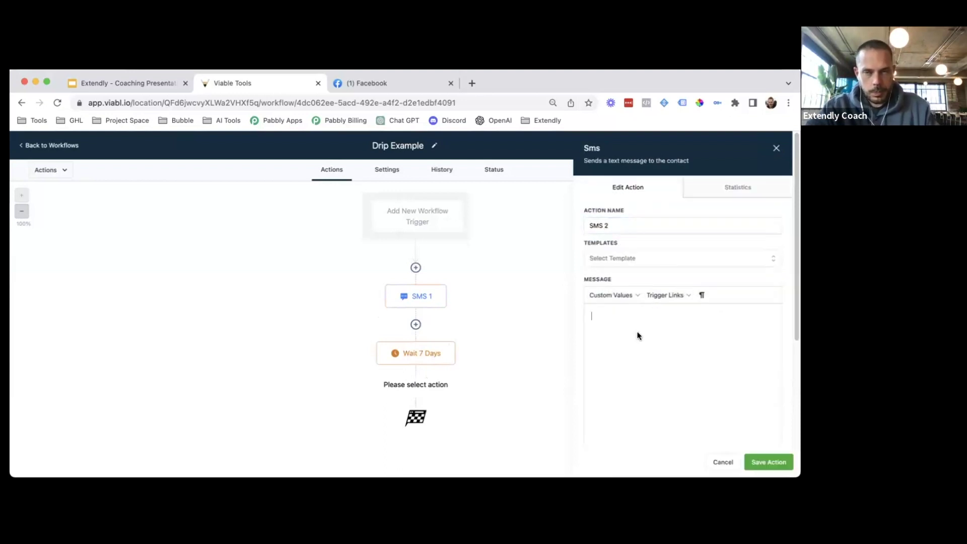
pyautogui.write('TEST')
pyautogui.click(770, 462)
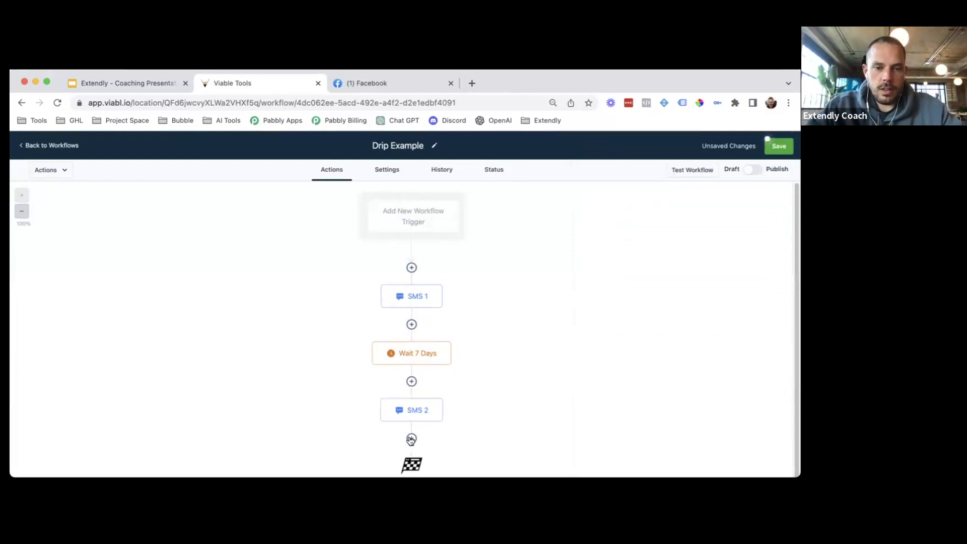
pyautogui.click(412, 439)
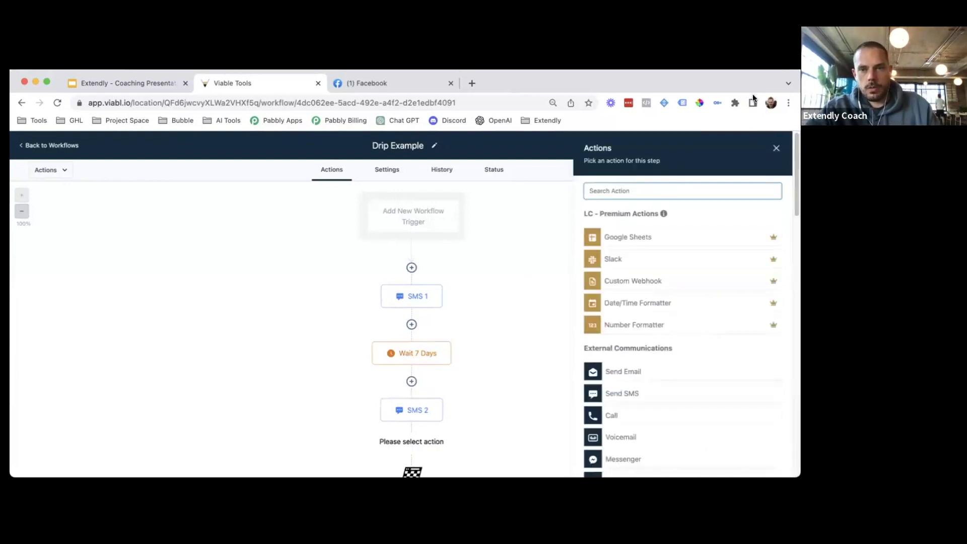
# - Copy the Wait 7 Days step to follow SMS 2
pyautogui.click(777, 147)
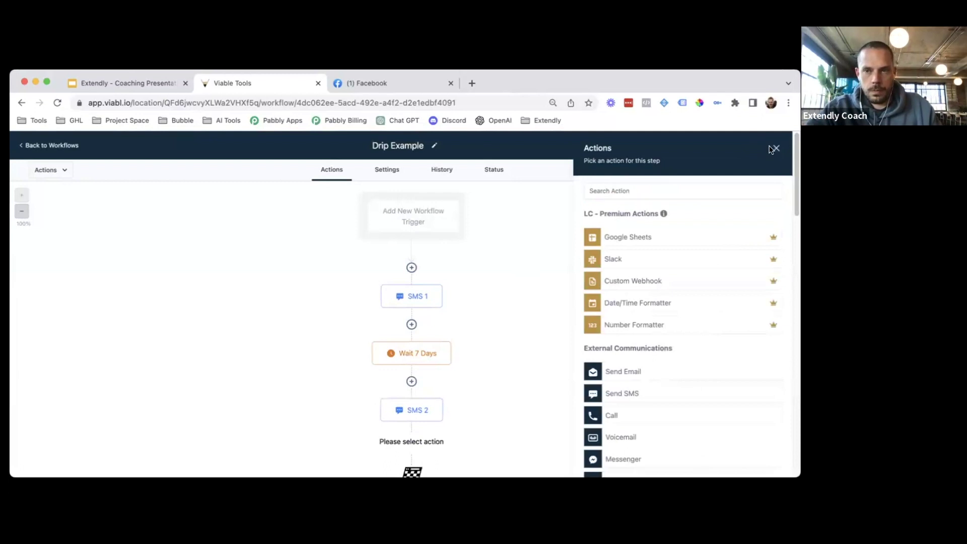
pyautogui.click(450, 322)
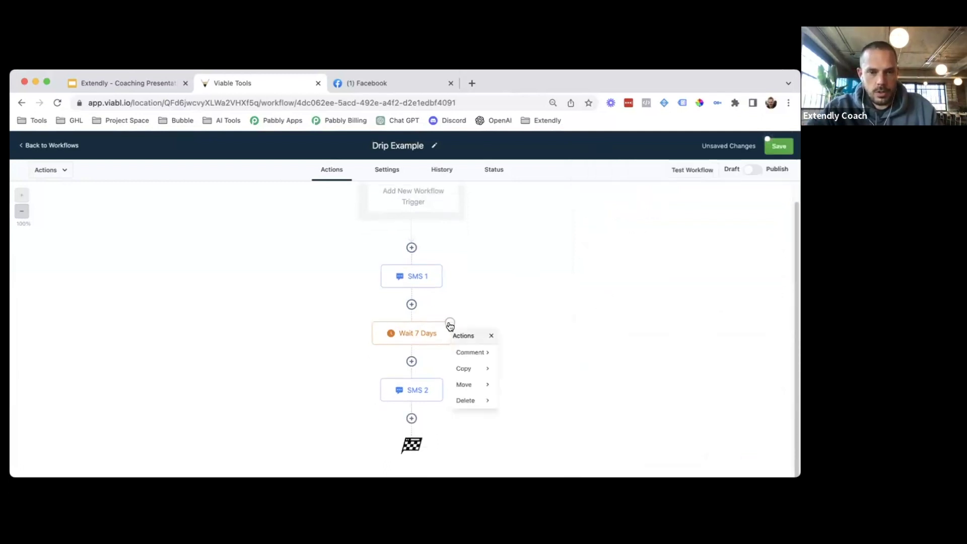
pyautogui.click(466, 369)
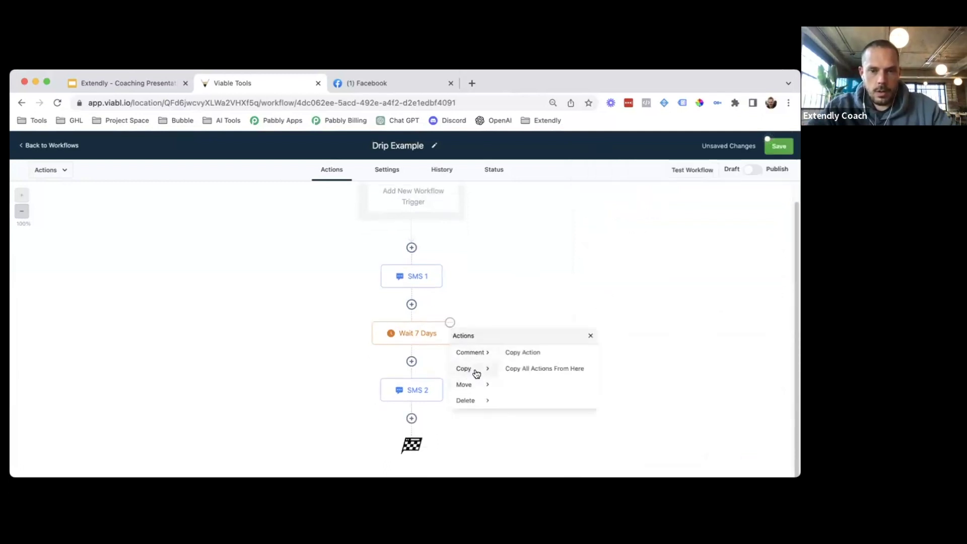
pyautogui.click(553, 353)
pyautogui.click(415, 456)
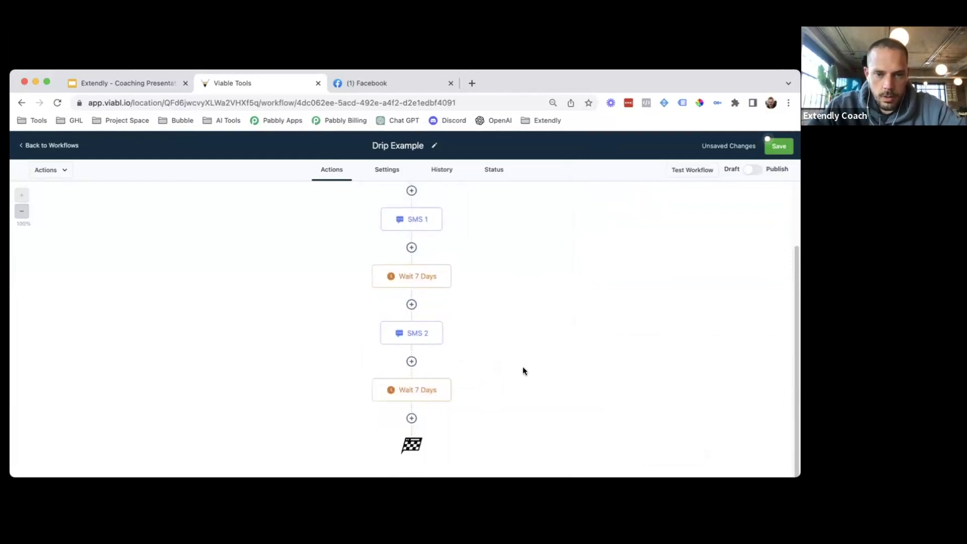
# - Copy the SMS 2 step to the end of the workflow
pyautogui.click(442, 323)
pyautogui.click(466, 369)
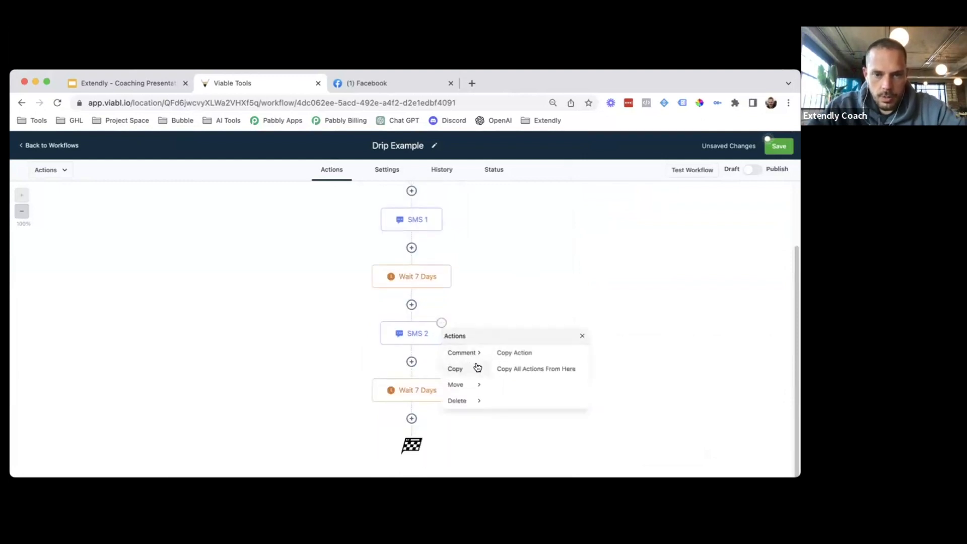
pyautogui.click(514, 353)
pyautogui.scroll(-1, 408, 434)
pyautogui.click(416, 410)
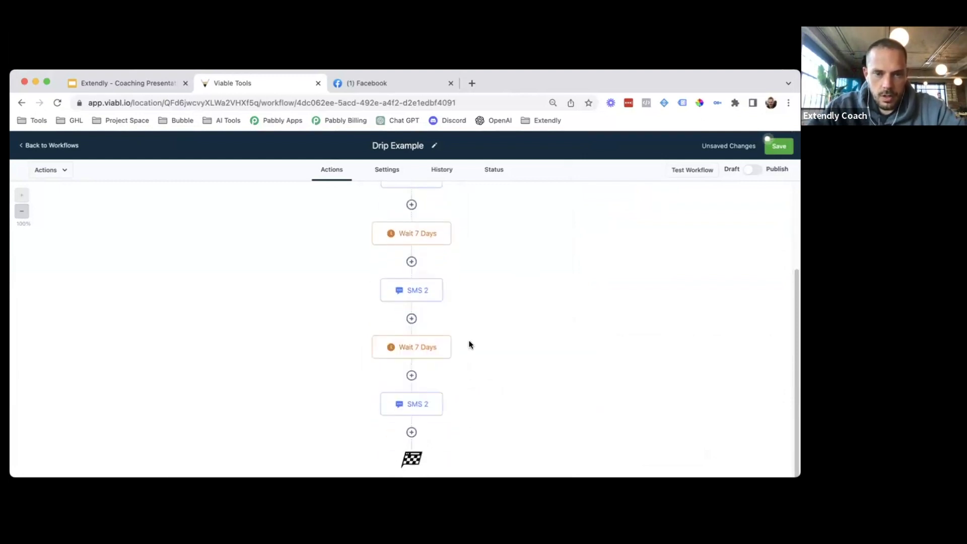
# - Rename the final SMS copy to 'SMS 3' and save the workflow
pyautogui.click(421, 405)
pyautogui.click(624, 226)
pyautogui.press('BackSpace')
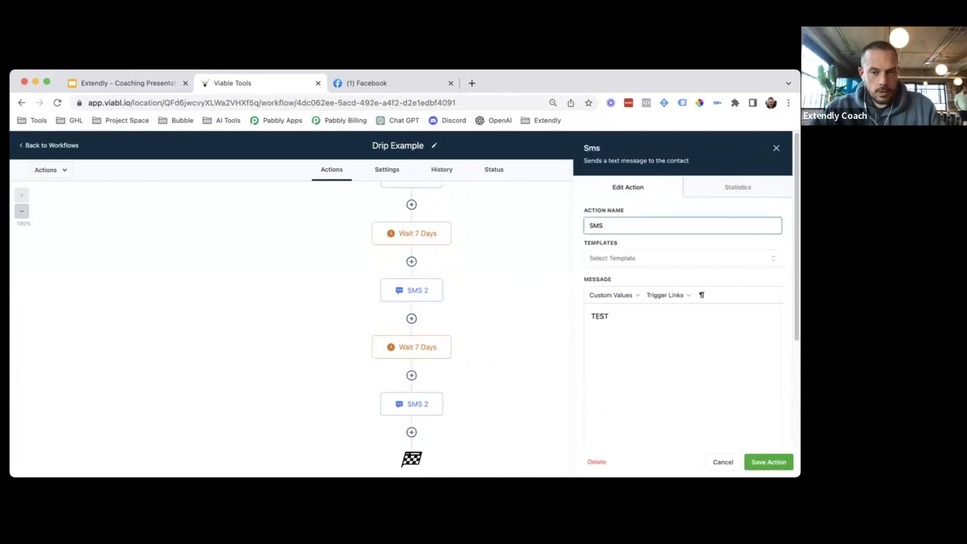
pyautogui.write('3')
pyautogui.click(769, 462)
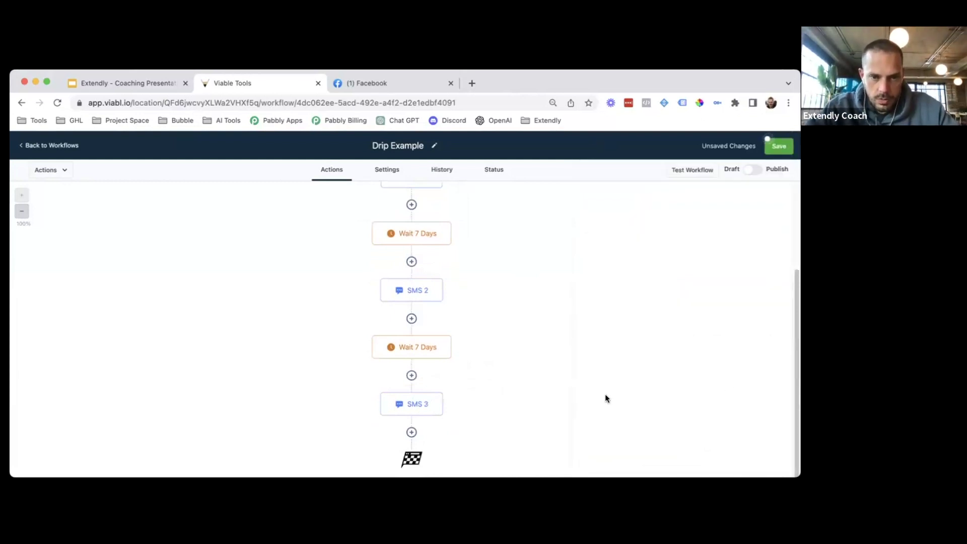
pyautogui.click(781, 149)
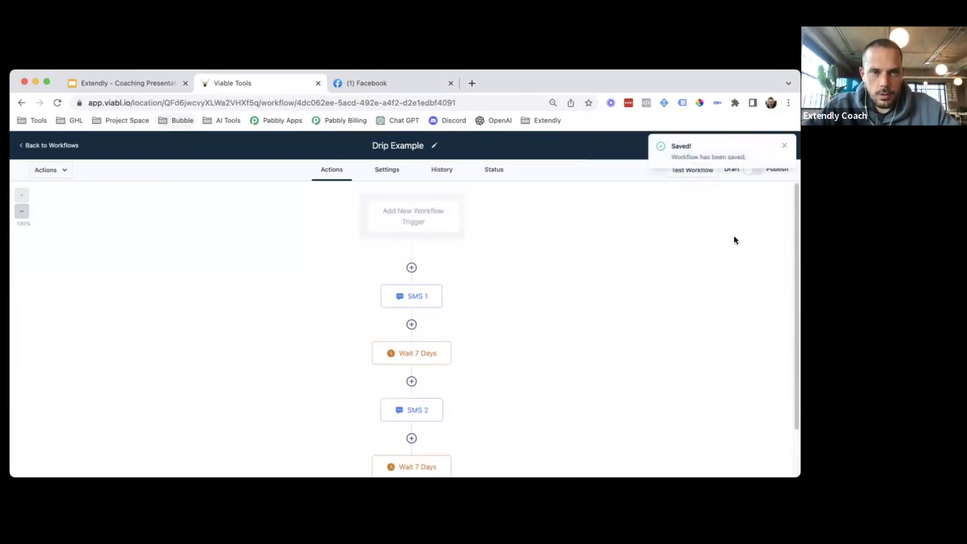
pyautogui.click(122, 81)
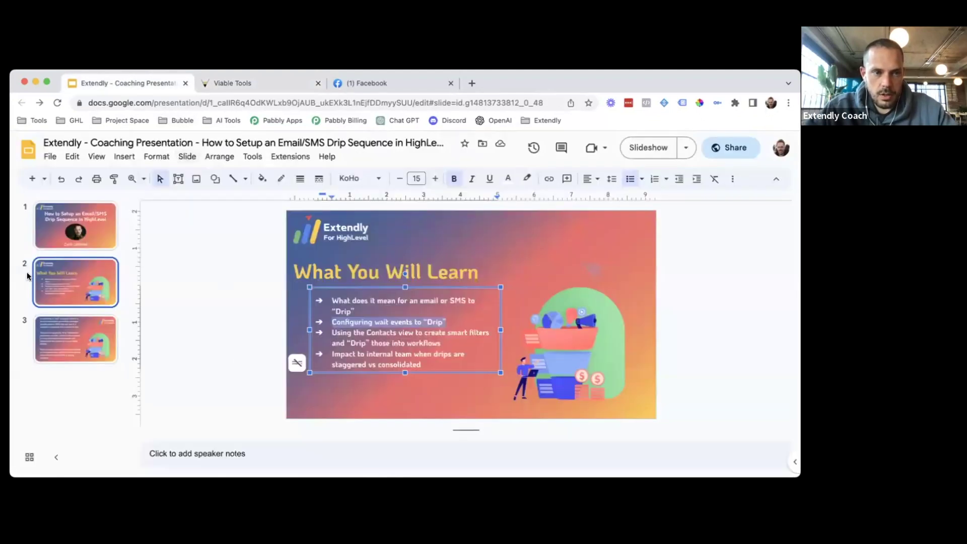
pyautogui.click(395, 336)
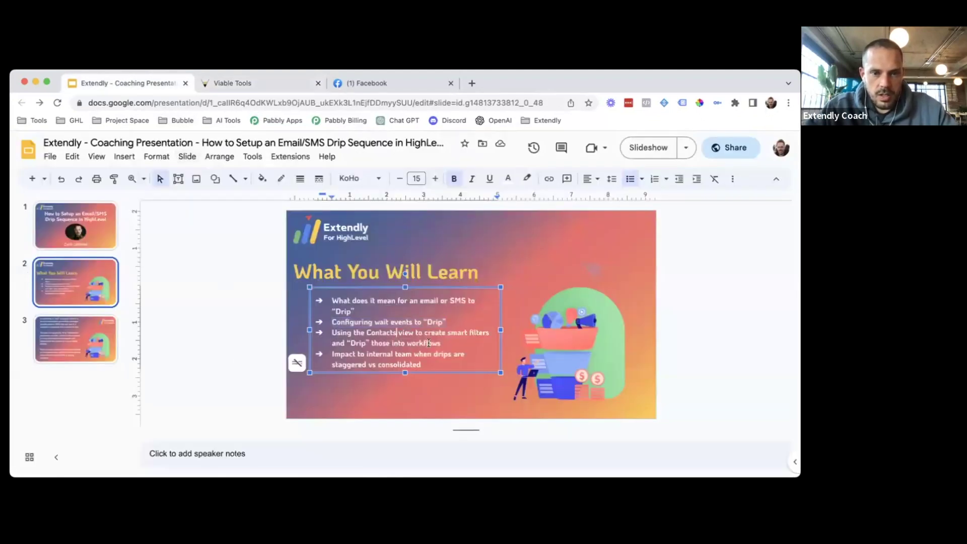
pyautogui.tripleClick(377, 339)
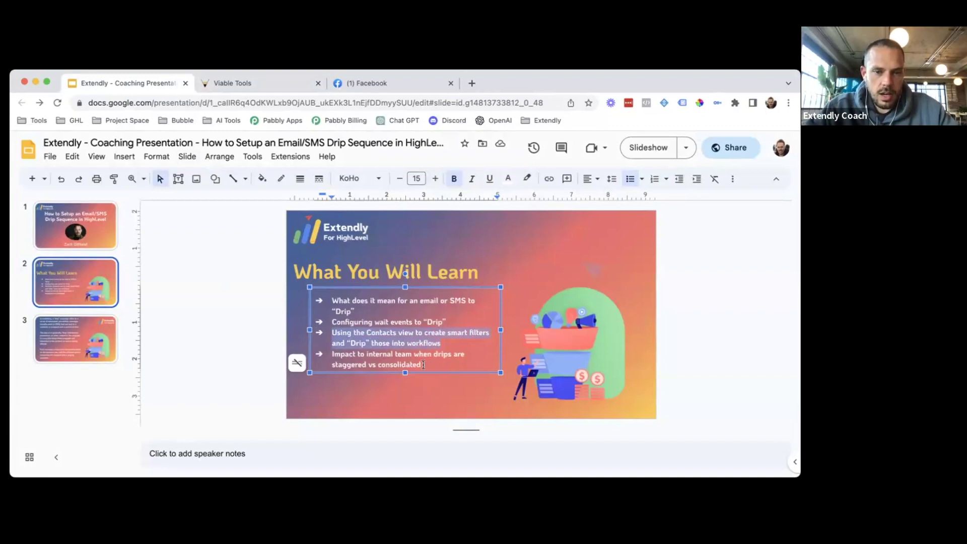
pyautogui.moveTo(424, 365); pyautogui.dragTo(340, 354)
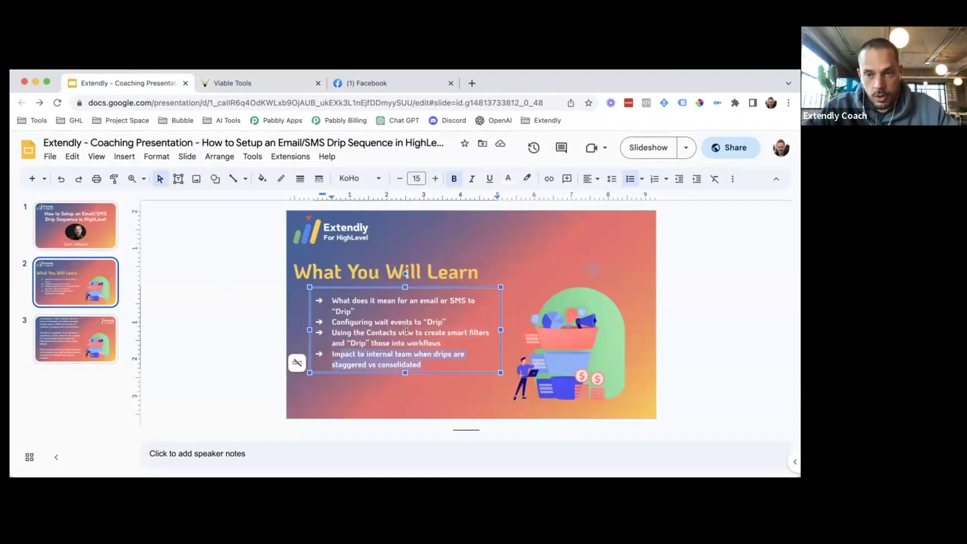
pyautogui.click(234, 82)
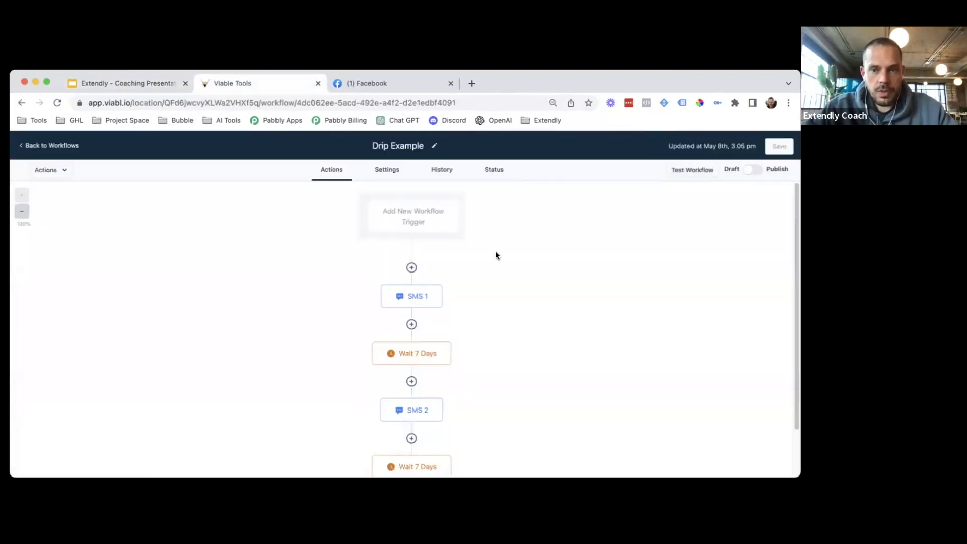
pyautogui.scroll(-3, 501, 345)
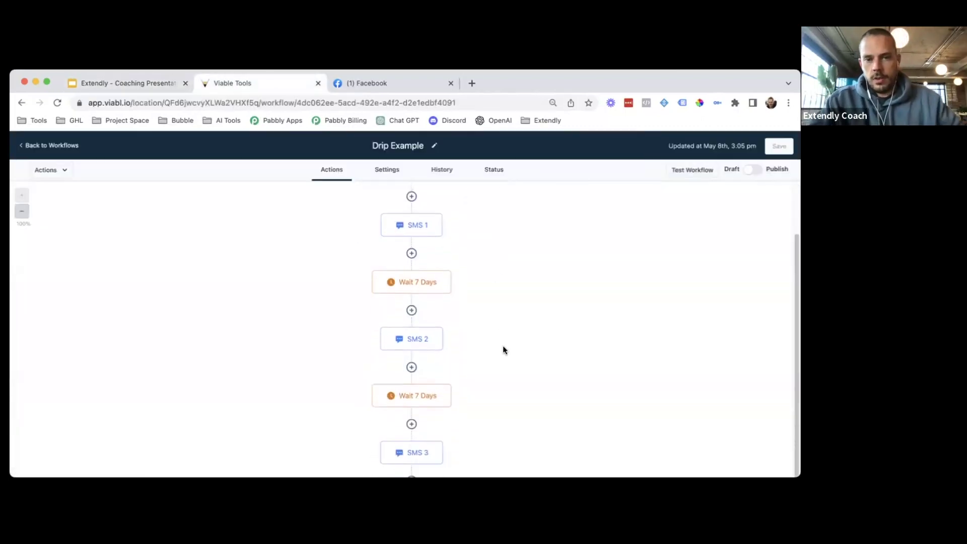
pyautogui.scroll(-1, 504, 347)
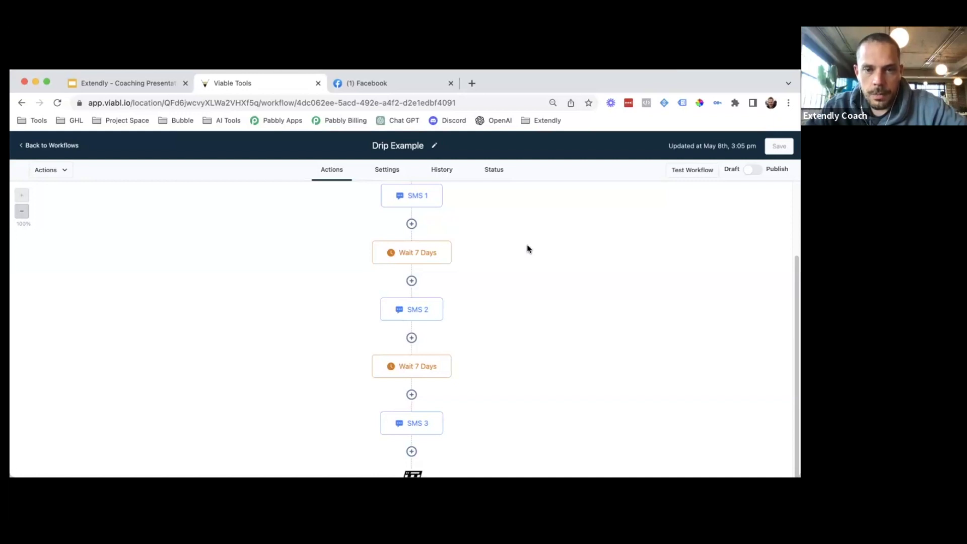
pyautogui.scroll(1, 540, 275)
pyautogui.scroll(5, 539, 274)
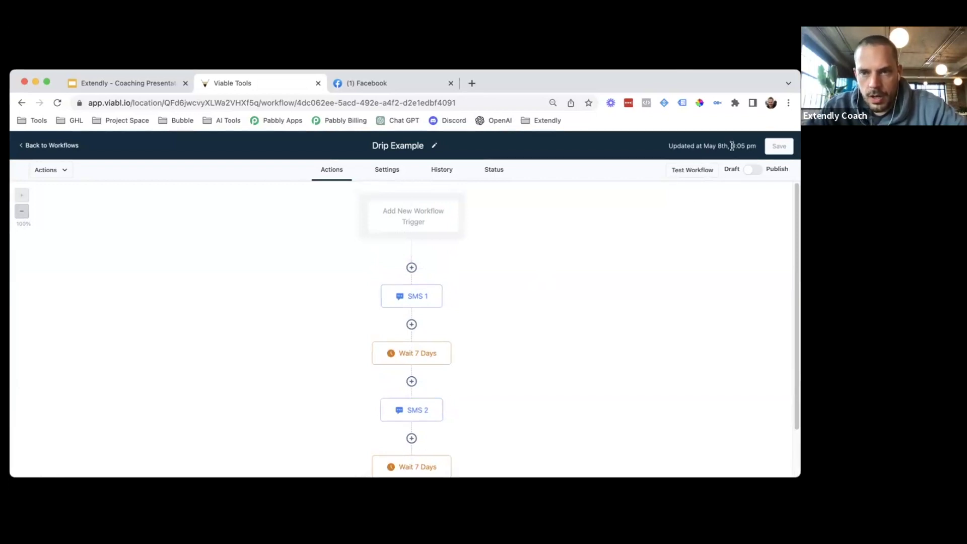
pyautogui.moveTo(732, 146); pyautogui.dragTo(758, 147)
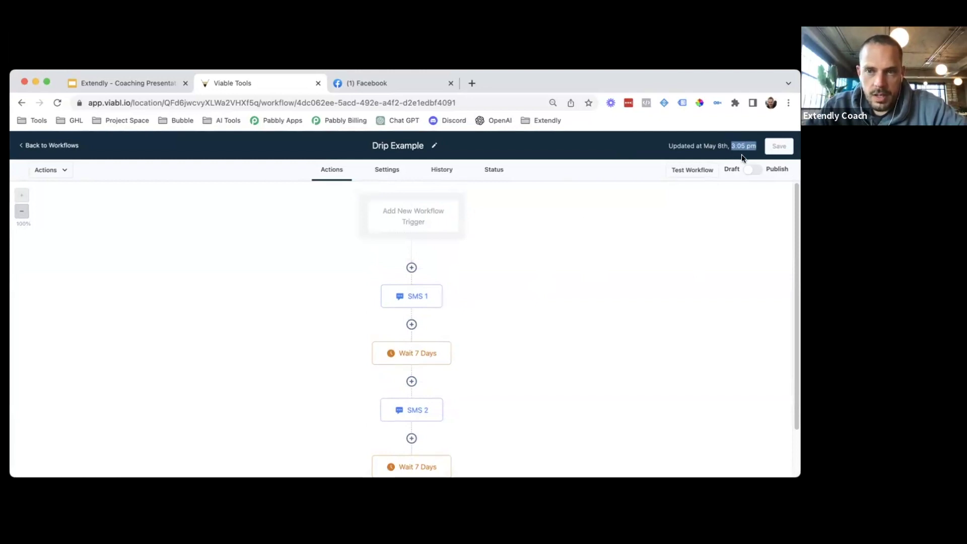
pyautogui.click(750, 143)
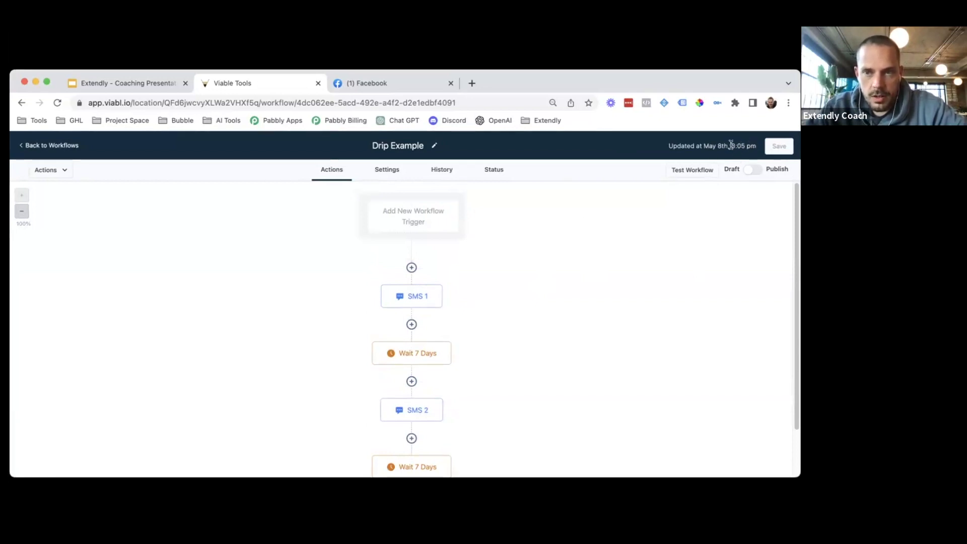
pyautogui.moveTo(732, 146); pyautogui.dragTo(758, 147)
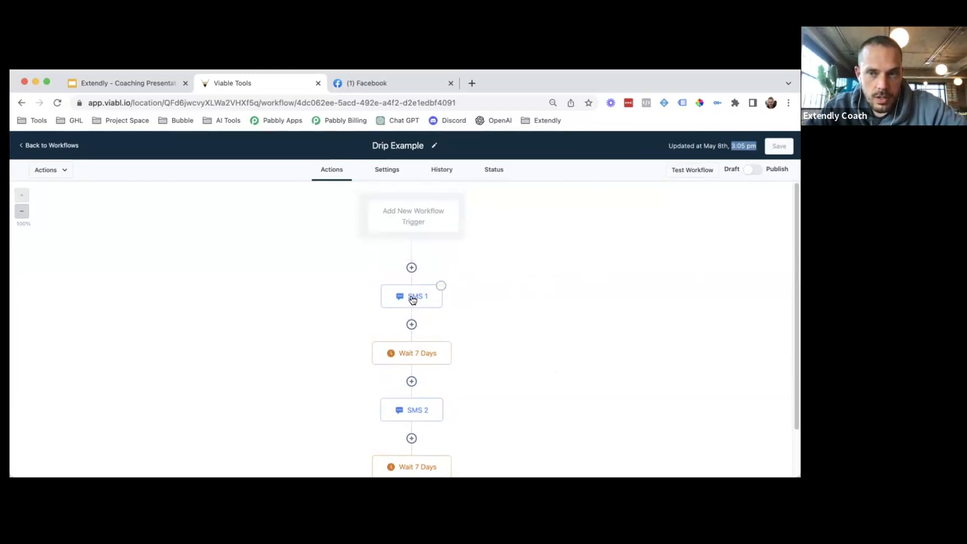
pyautogui.click(531, 275)
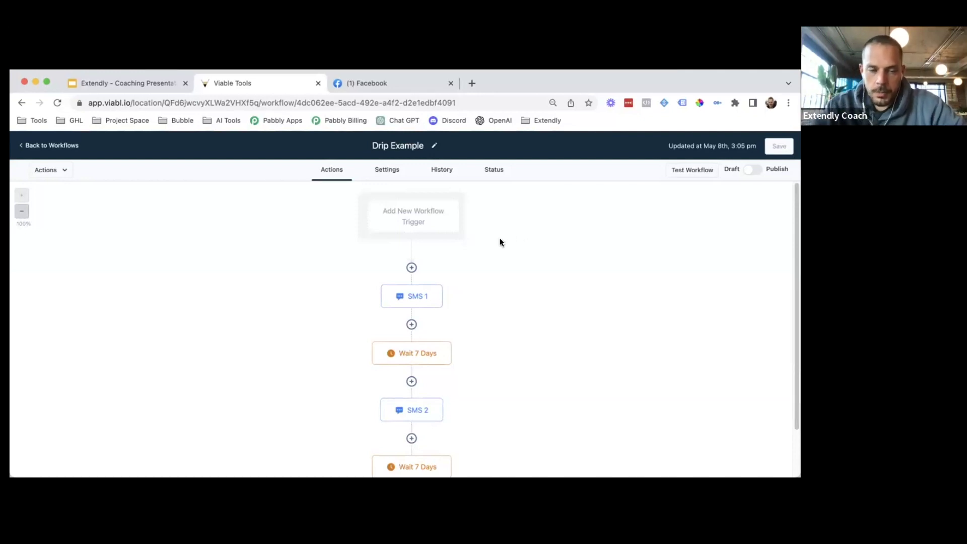
pyautogui.scroll(-3, 502, 251)
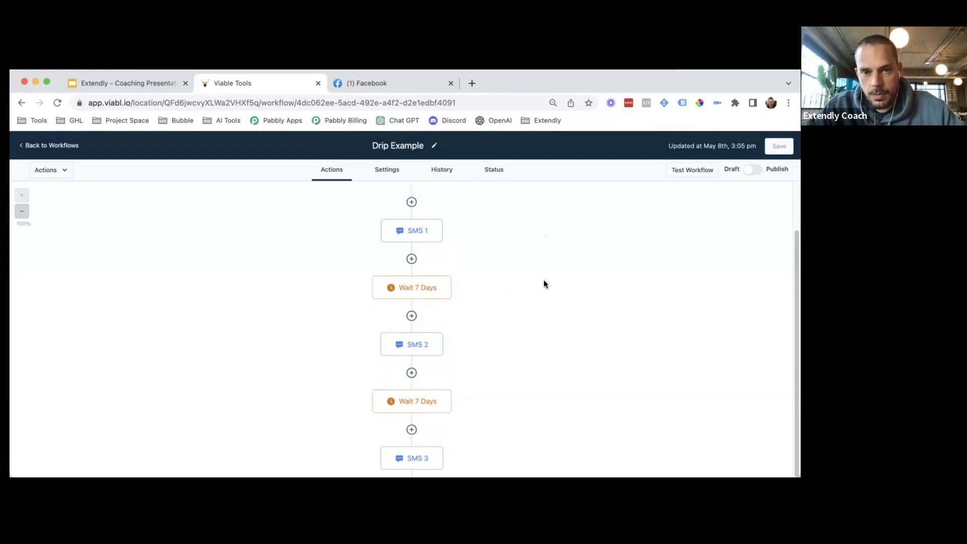
# - Enable the advanced window on the first Wait 7 Days, resuming only on Tuesdays
pyautogui.click(410, 301)
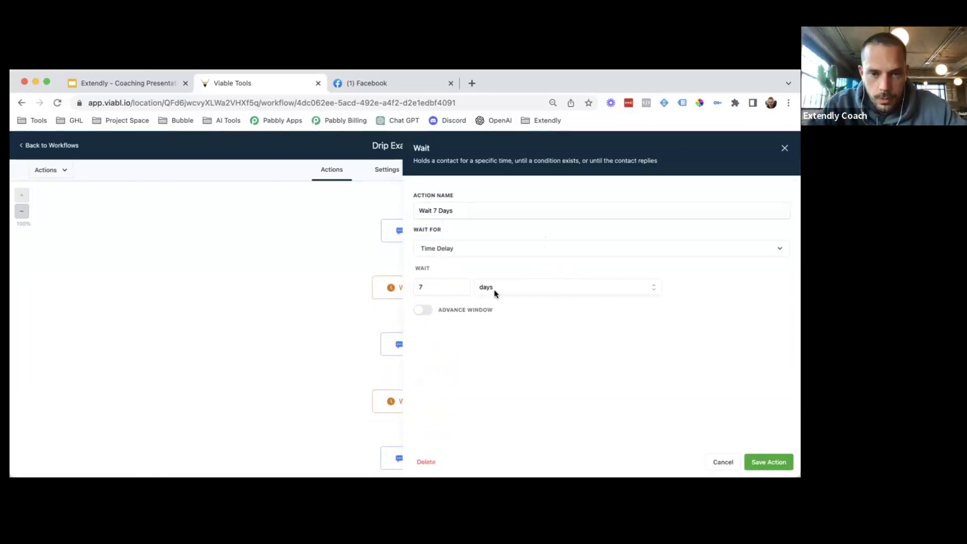
pyautogui.click(423, 310)
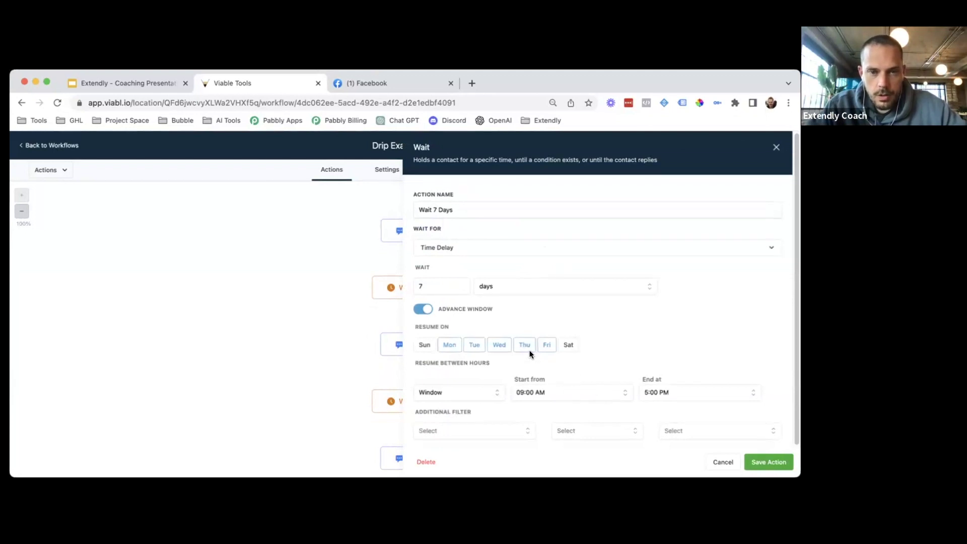
pyautogui.click(452, 350)
pyautogui.click(500, 345)
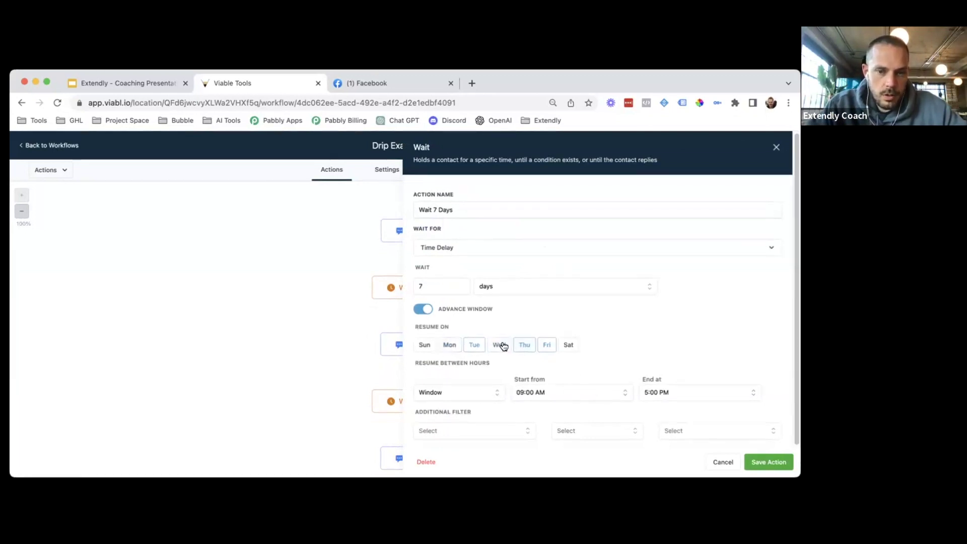
pyautogui.click(525, 345)
pyautogui.click(546, 345)
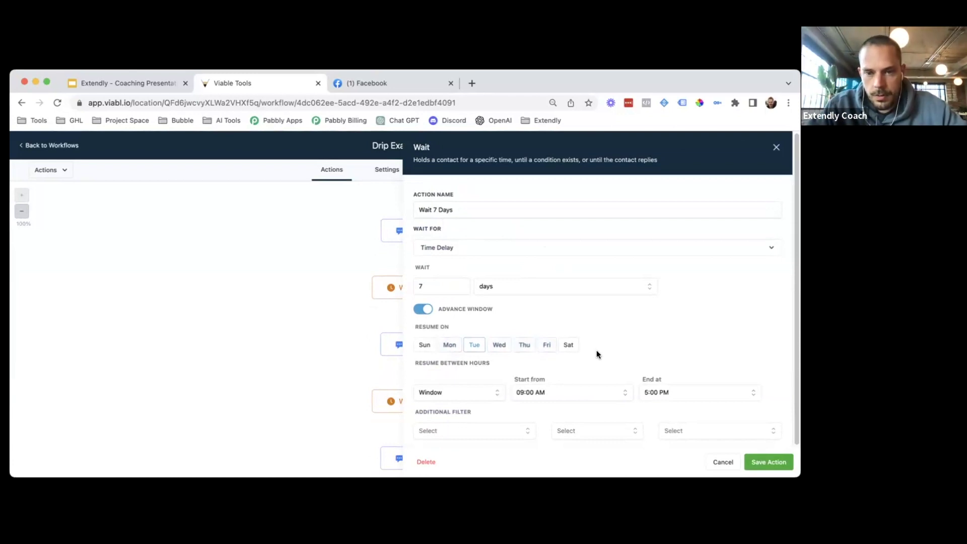
# - Set the resume window from 11:30 AM to 3:30 PM
pyautogui.click(554, 395)
pyautogui.scroll(-2, 696, 409)
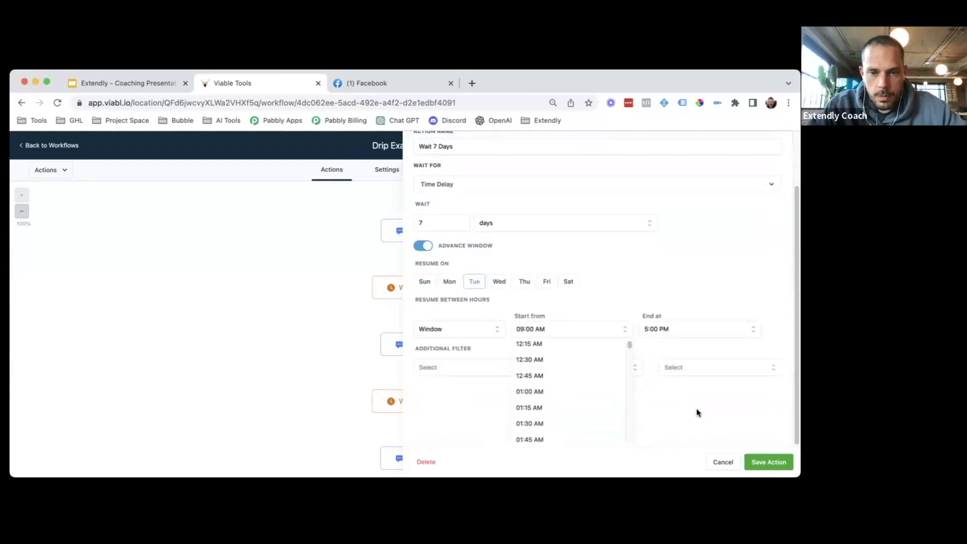
pyautogui.scroll(-5, 559, 420)
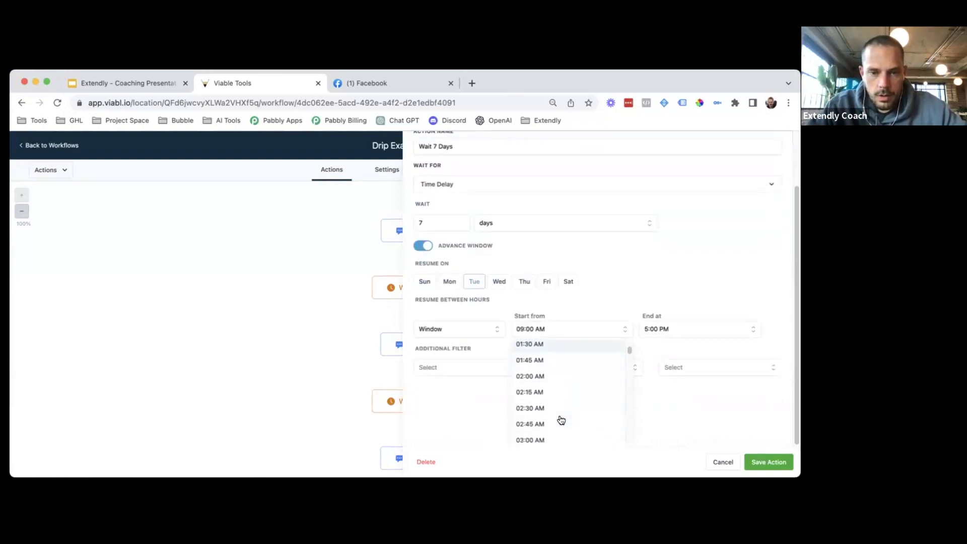
pyautogui.scroll(-15, 561, 421)
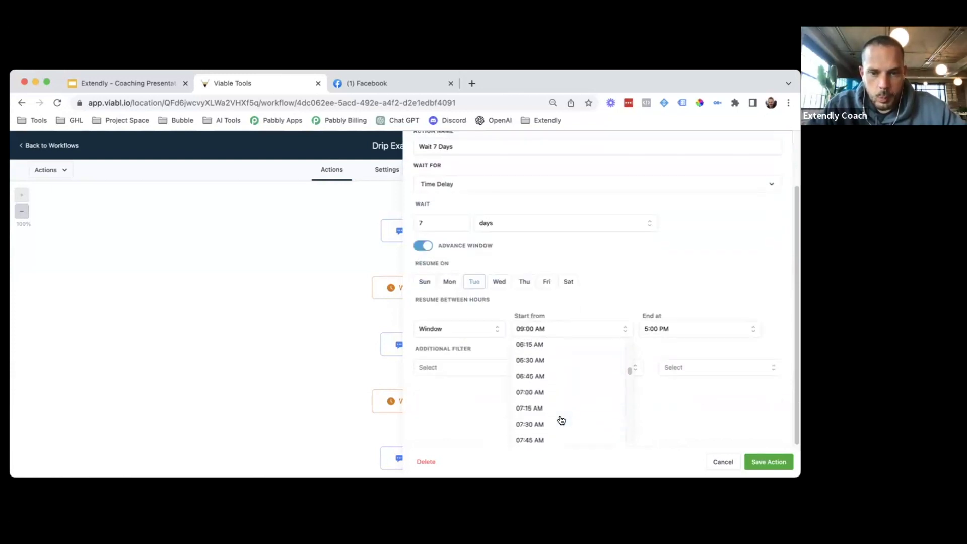
pyautogui.scroll(-13, 560, 421)
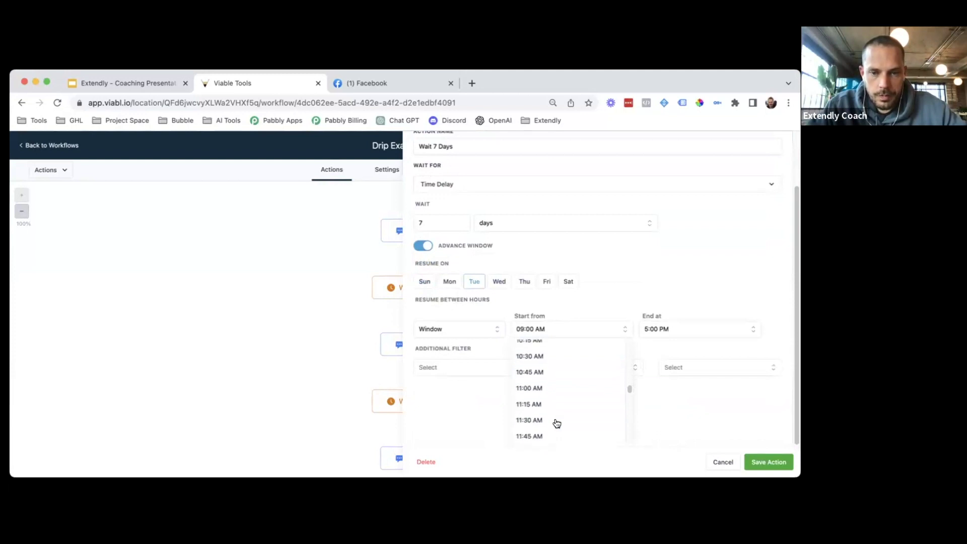
pyautogui.click(548, 422)
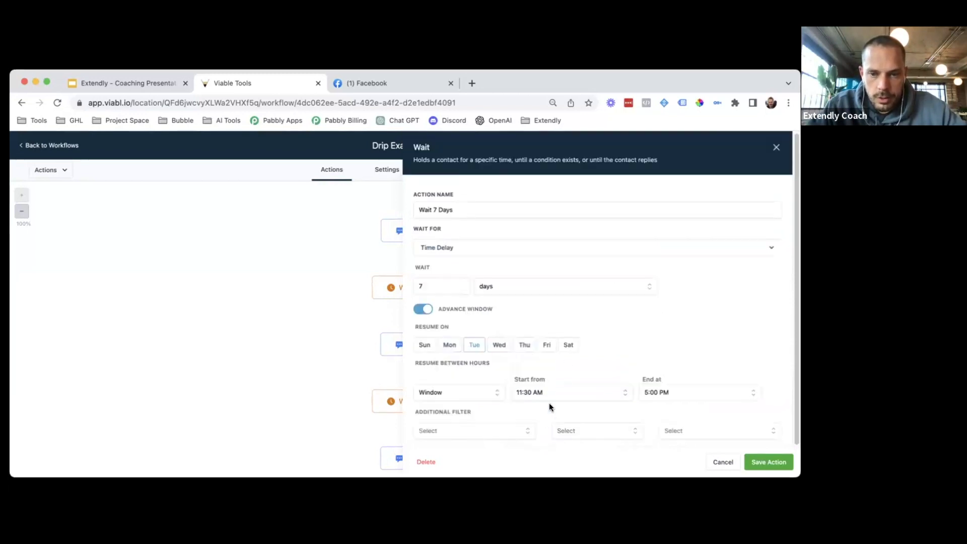
pyautogui.click(668, 397)
pyautogui.scroll(-5, 672, 423)
pyautogui.scroll(-3, 779, 383)
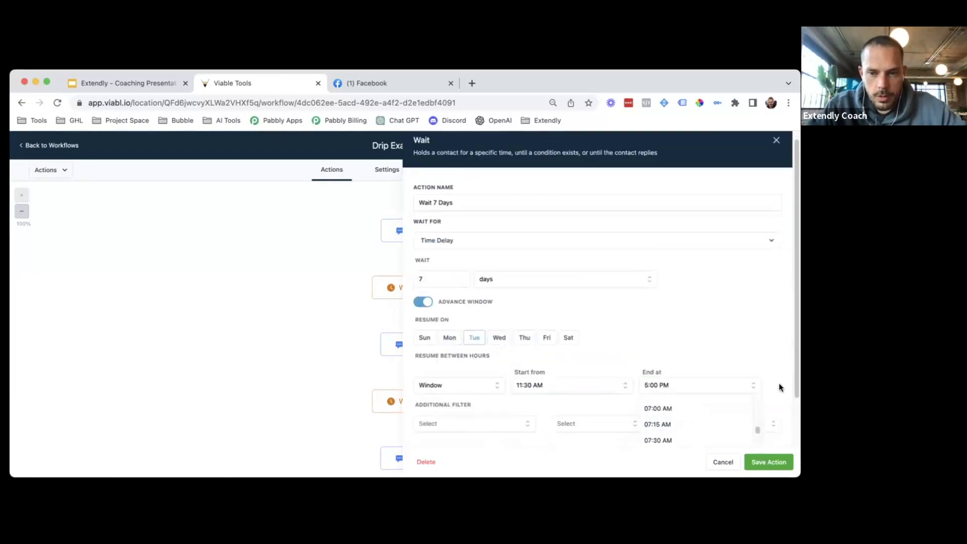
pyautogui.scroll(-5, 695, 398)
pyautogui.scroll(-10, 694, 399)
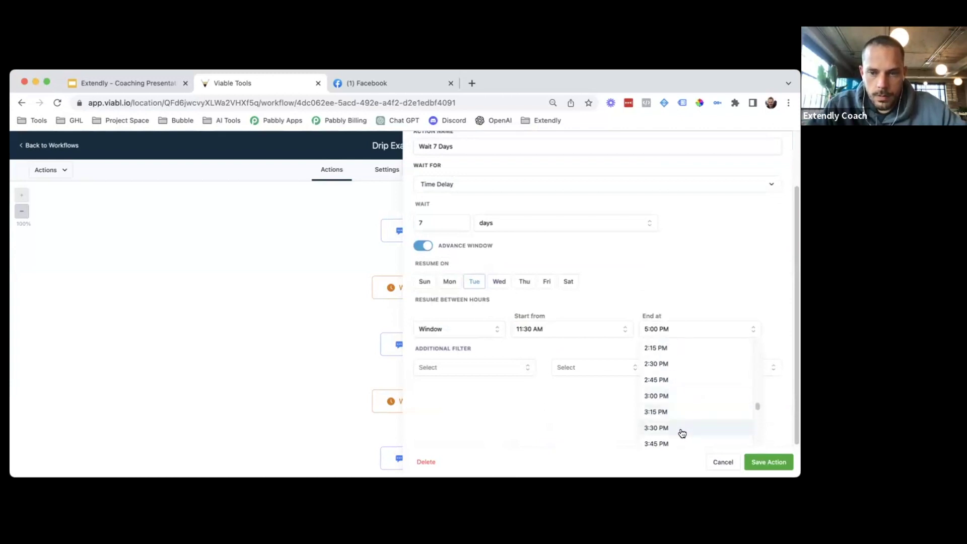
pyautogui.click(657, 428)
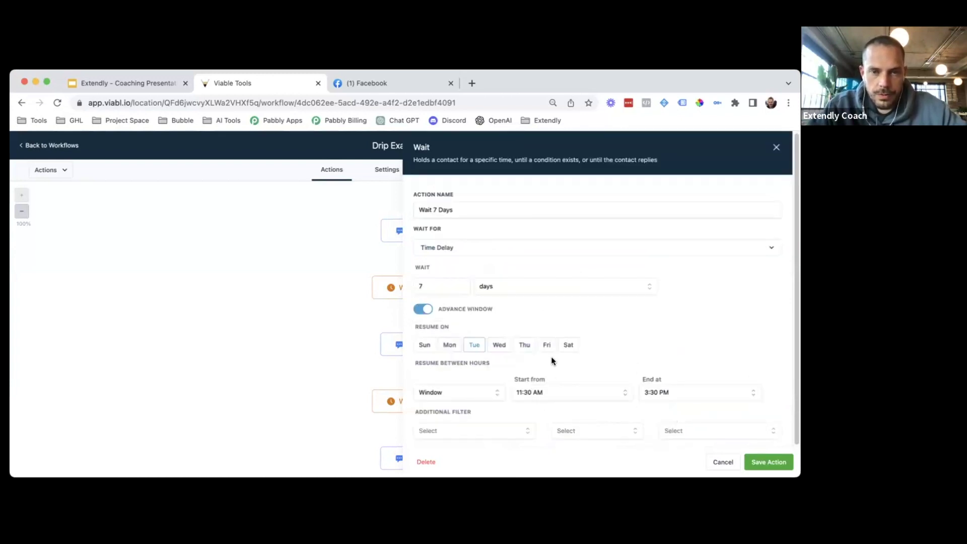
# - Rename the step 'Wait 7 Days (Advanced Window) - simi' and save the workflow
pyautogui.click(478, 210)
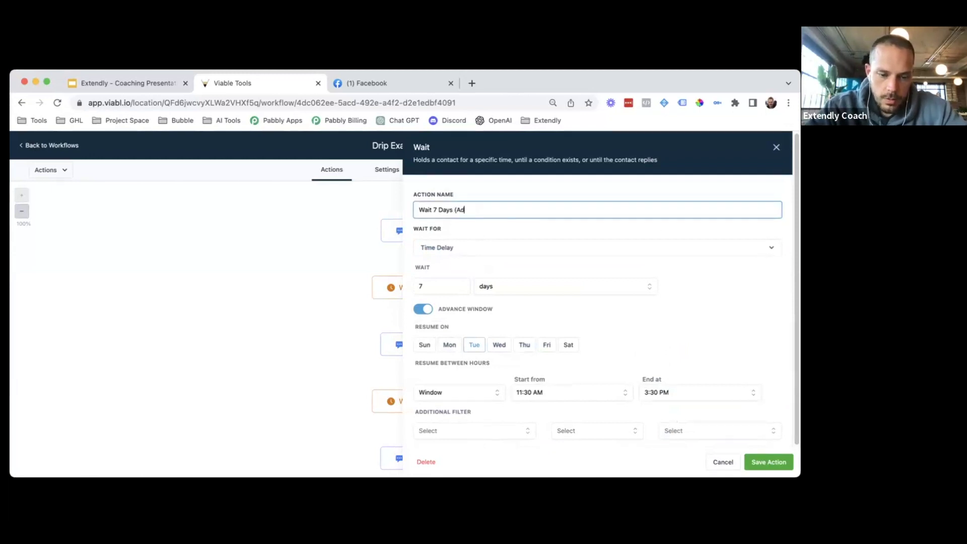
pyautogui.write('(Advanced Windo')
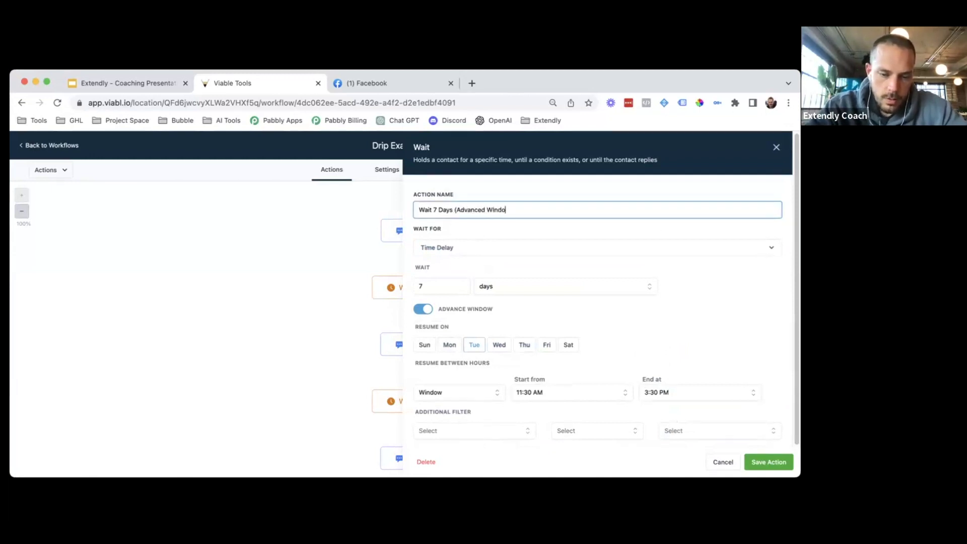
pyautogui.write('w)')
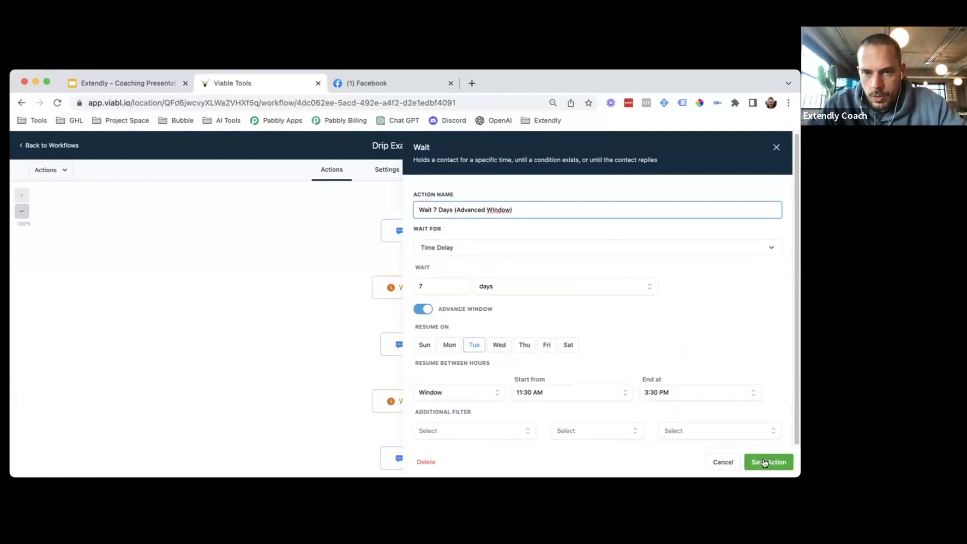
pyautogui.doubleClick(499, 210)
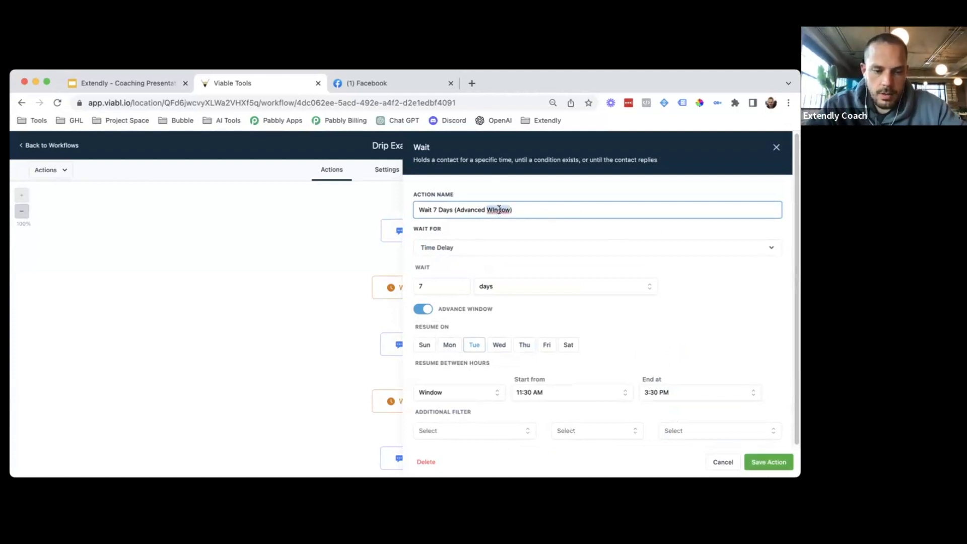
pyautogui.write('Window')
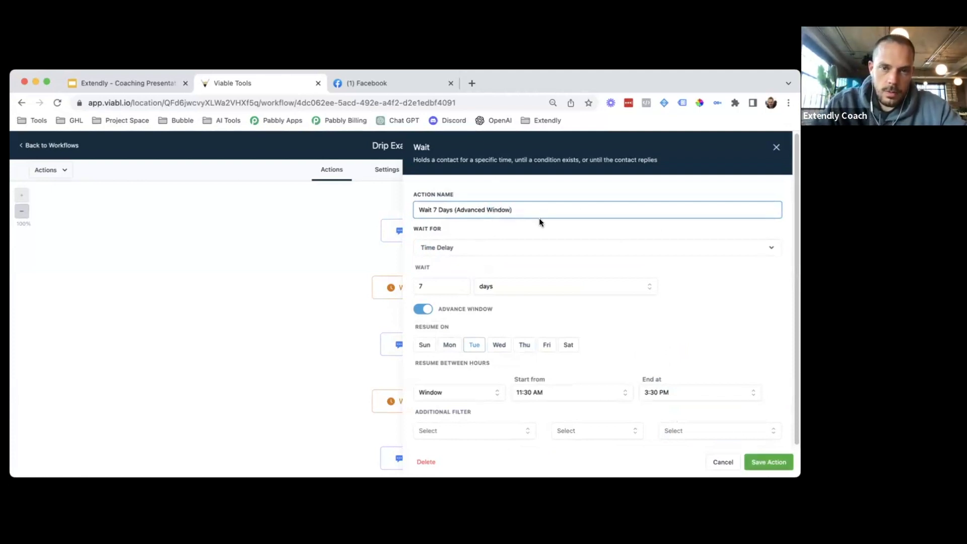
pyautogui.write(')')
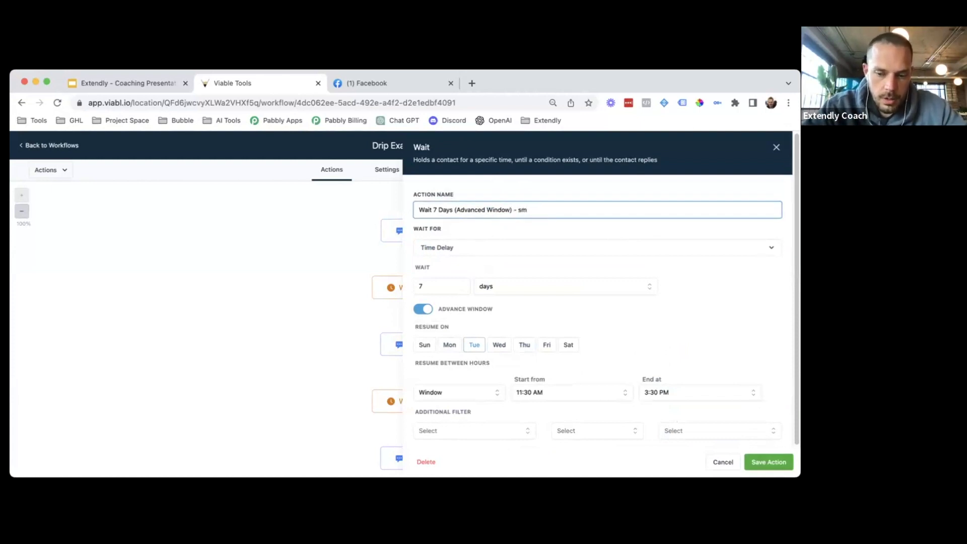
pyautogui.write(' - simi')
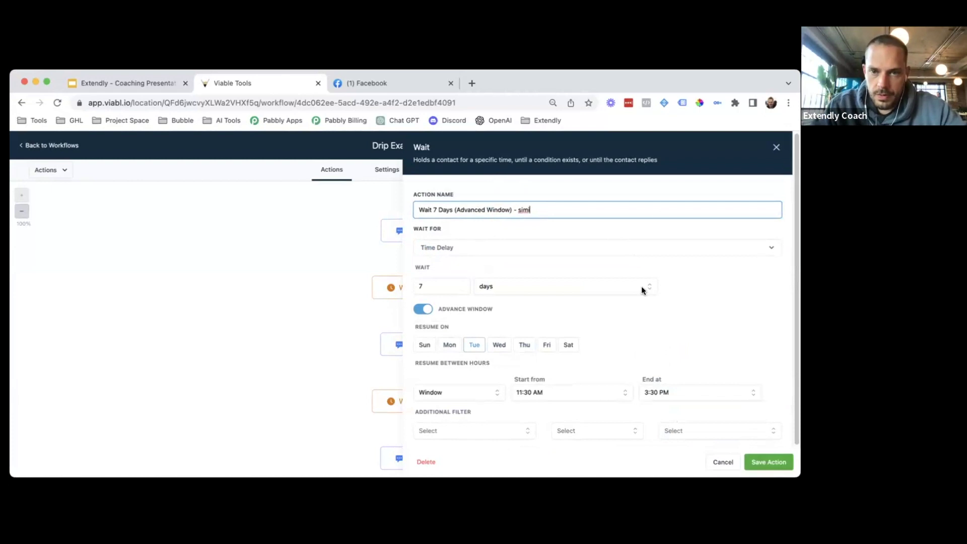
pyautogui.click(769, 462)
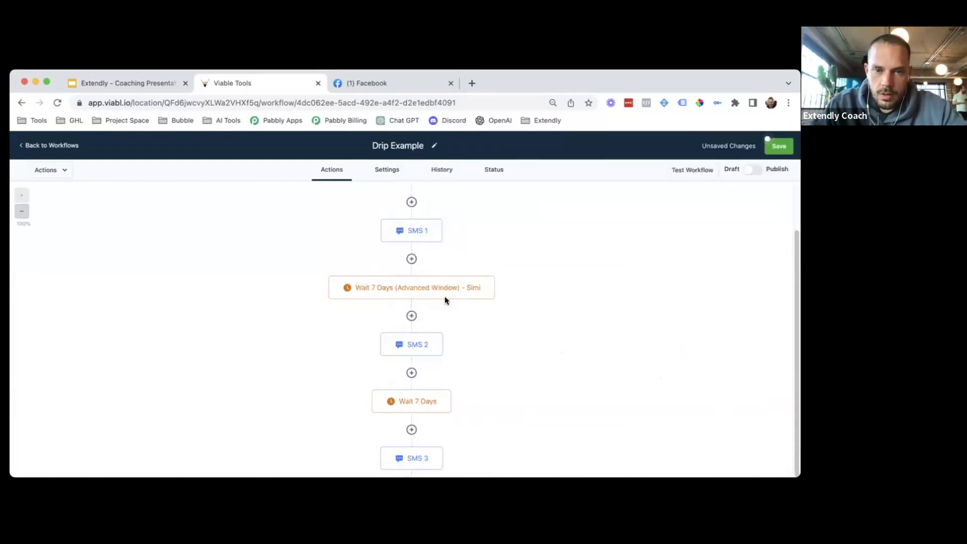
pyautogui.click(776, 146)
# - Reopen the renamed wait step's settings and close them without changes
pyautogui.click(460, 288)
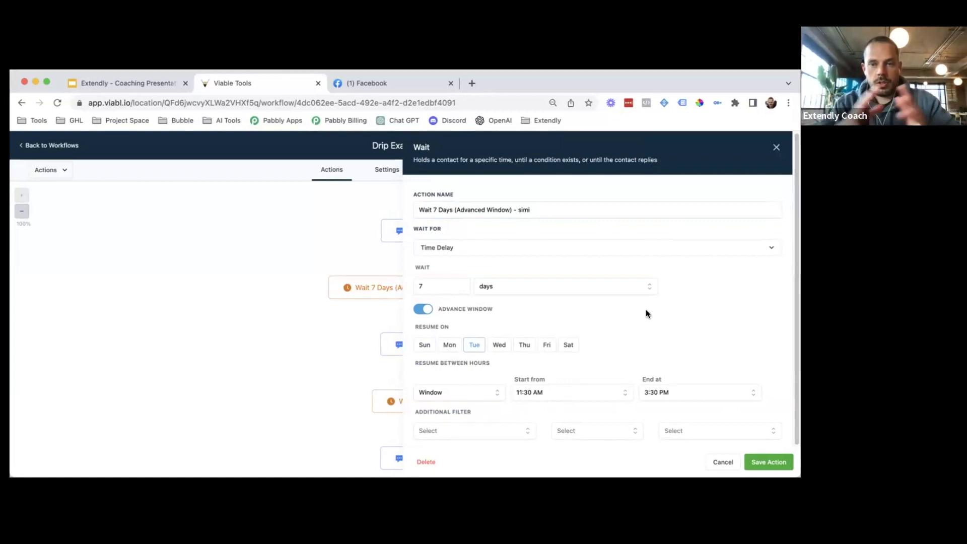
pyautogui.click(720, 462)
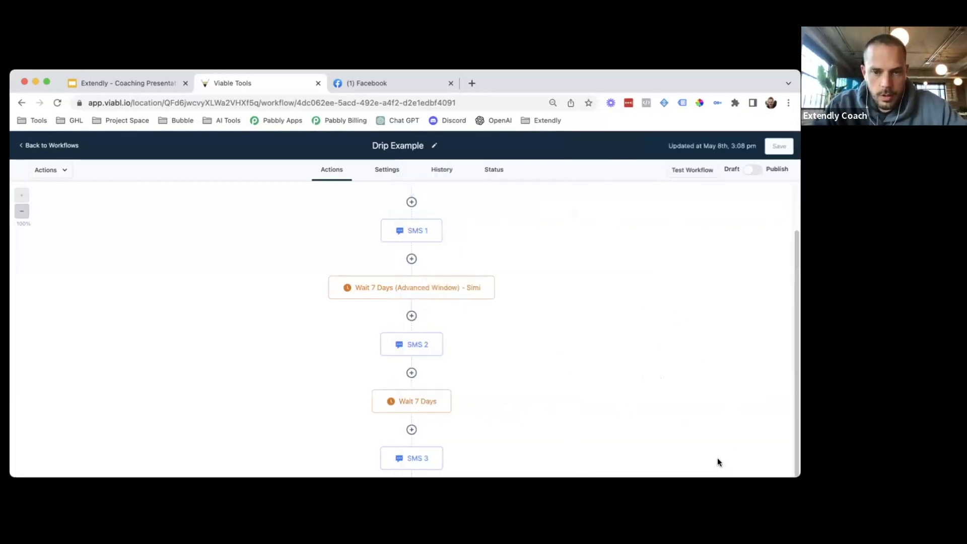
pyautogui.scroll(-1, 484, 392)
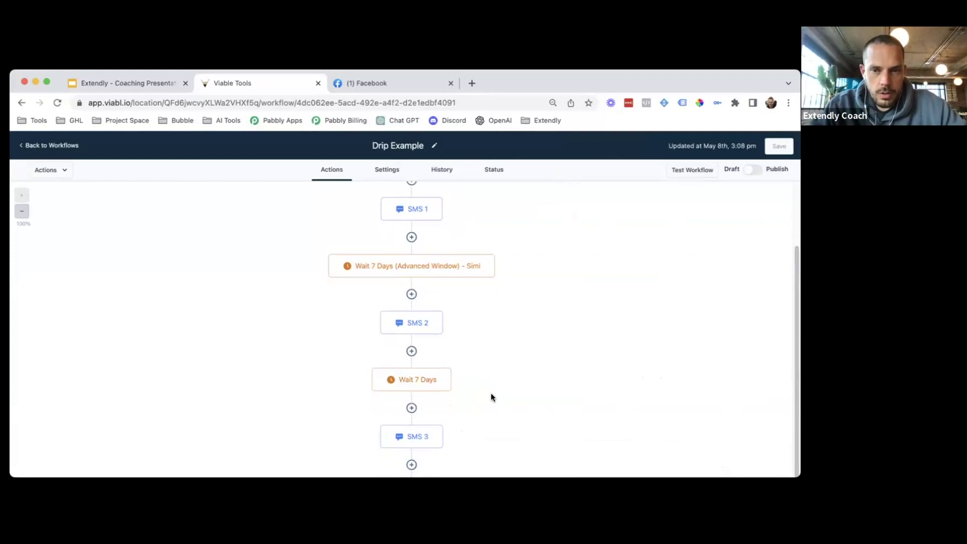
# - Turn on the advanced window for the wait after SMS 2, resuming at an exact time
pyautogui.click(422, 387)
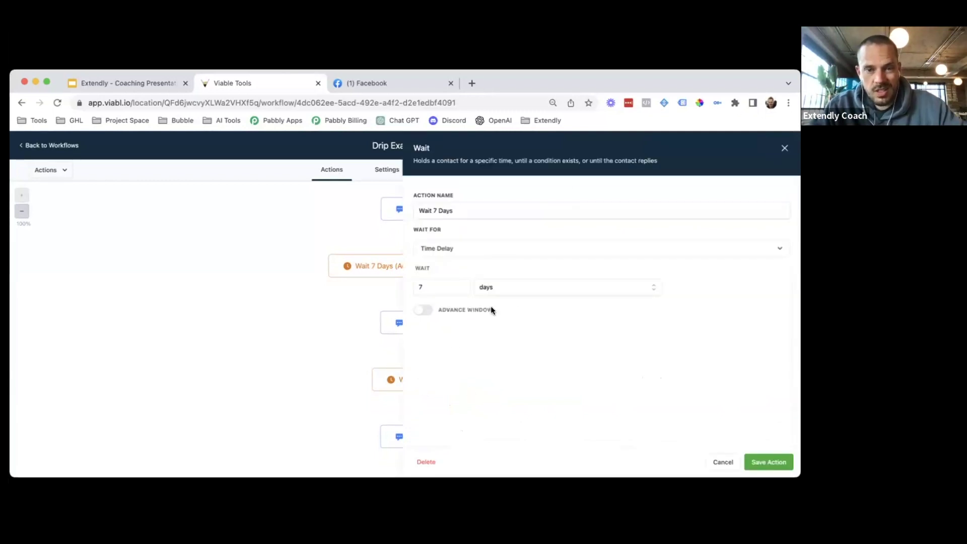
pyautogui.click(422, 310)
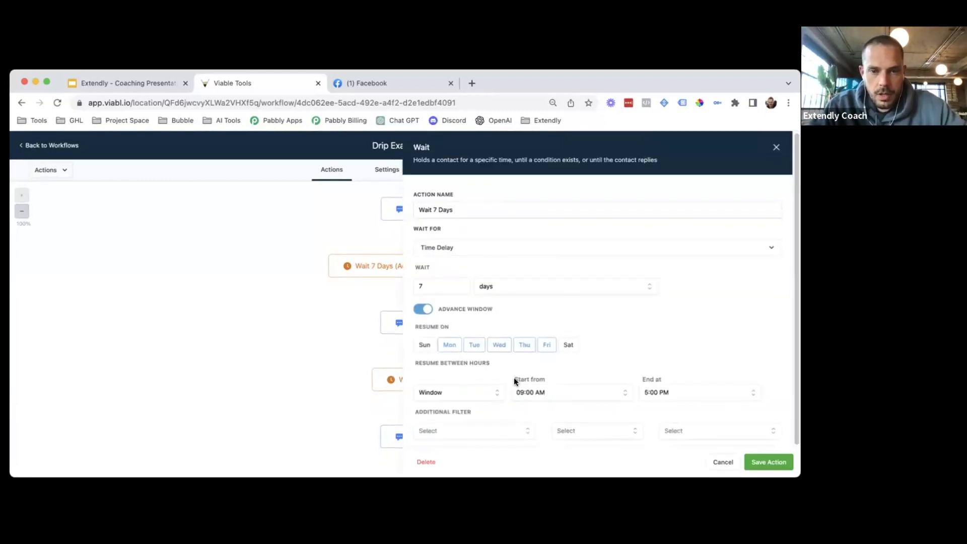
pyautogui.click(453, 393)
pyautogui.click(453, 414)
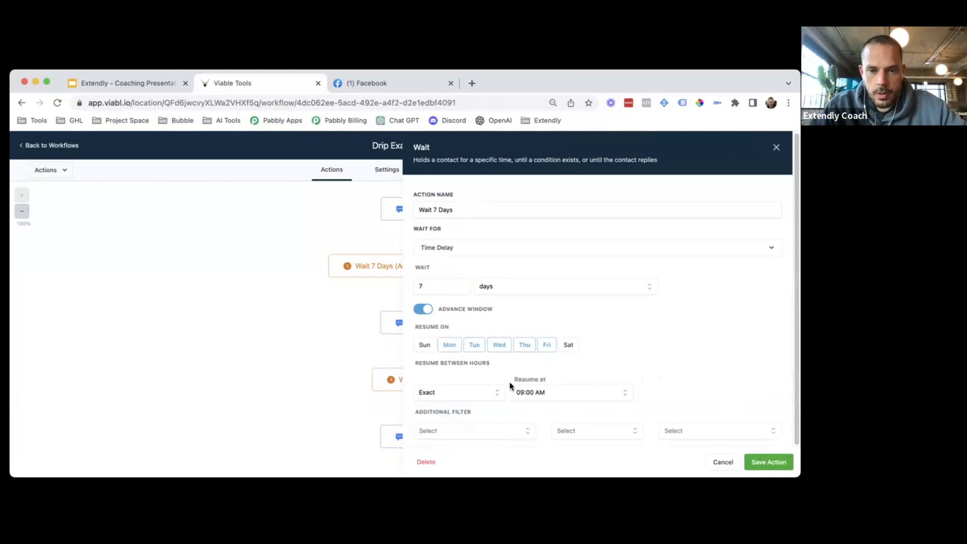
# - Append '- Exact Time' to that wait step's name and save the workflow
pyautogui.click(505, 214)
pyautogui.write('- ')
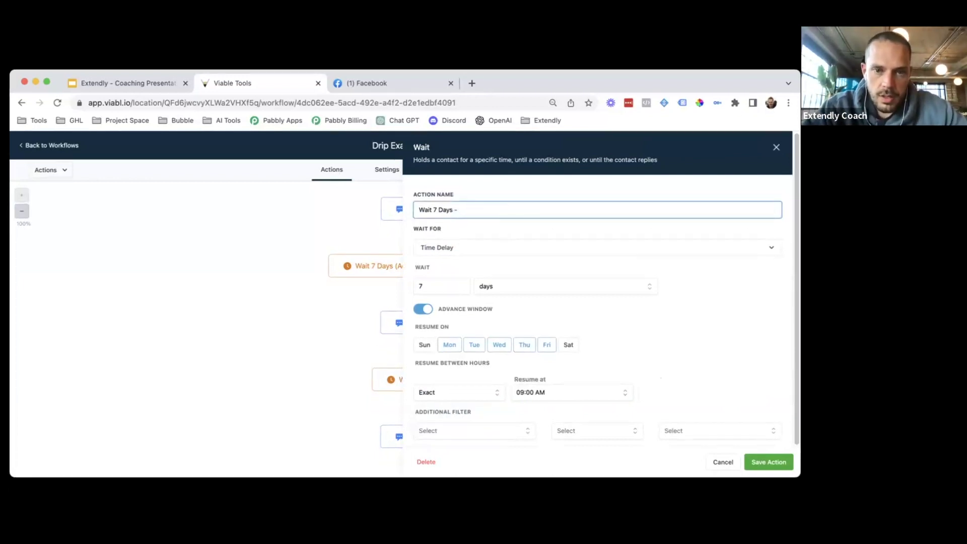
pyautogui.write('Exact time - full con')
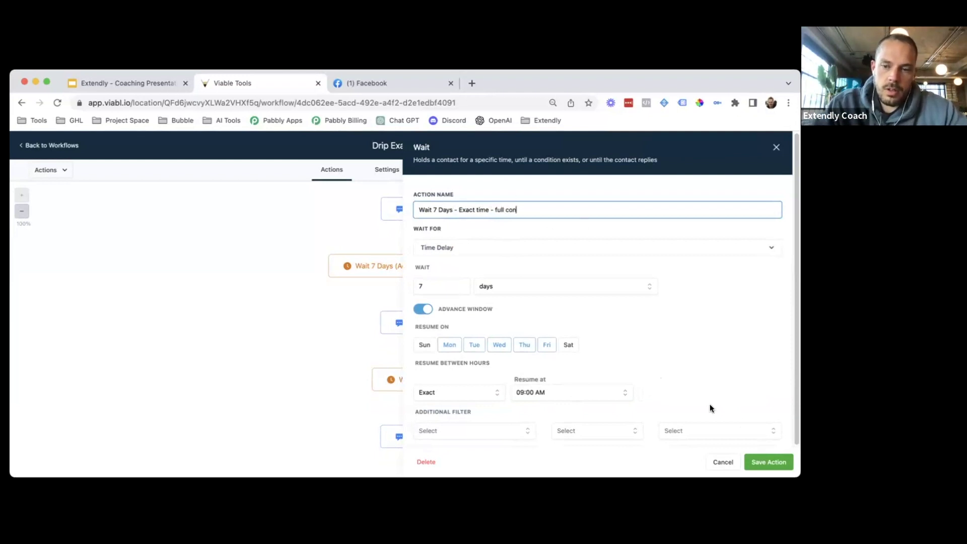
pyautogui.click(779, 459)
pyautogui.click(781, 147)
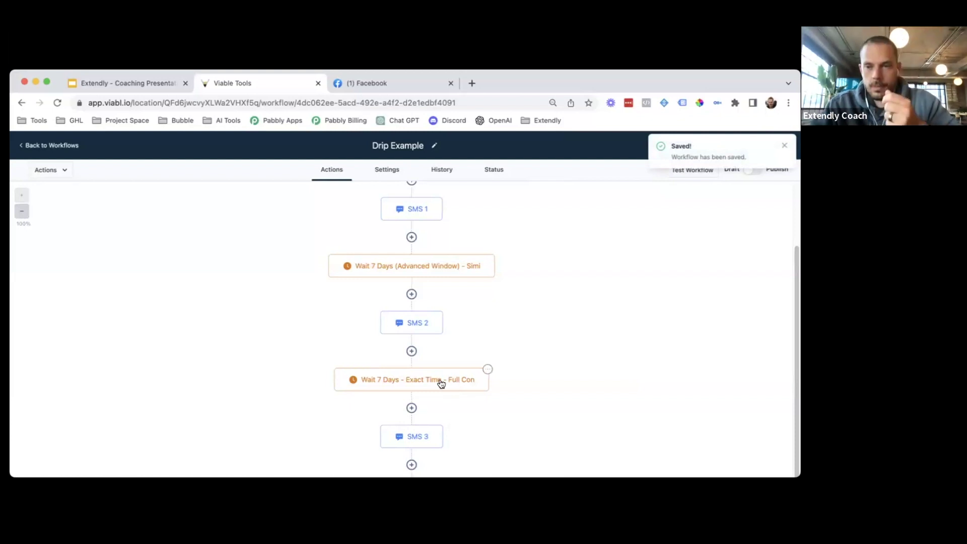
# - Insert a Wait action directly after the trigger, ahead of SMS 1
pyautogui.scroll(1, 510, 403)
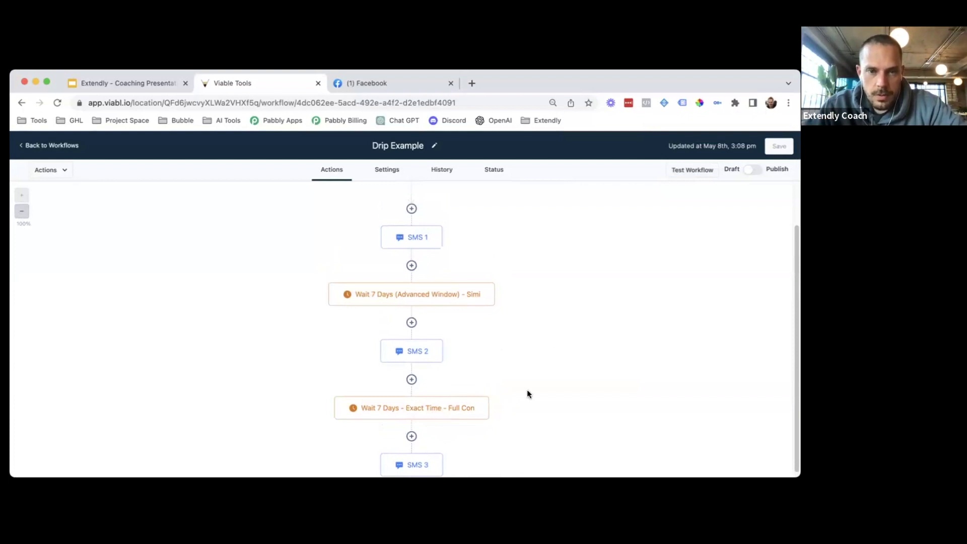
pyautogui.scroll(2, 527, 392)
pyautogui.scroll(-5, 515, 392)
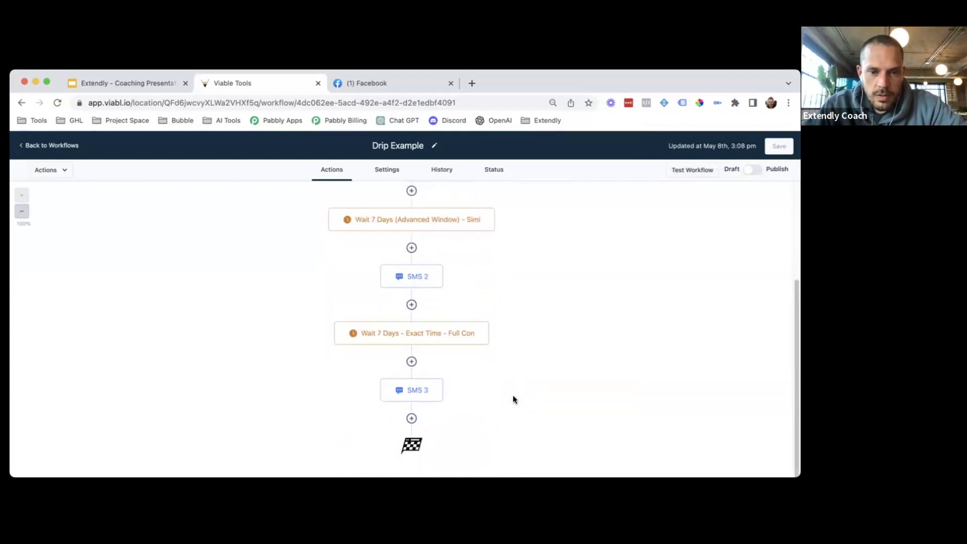
pyautogui.scroll(5, 481, 395)
pyautogui.click(411, 267)
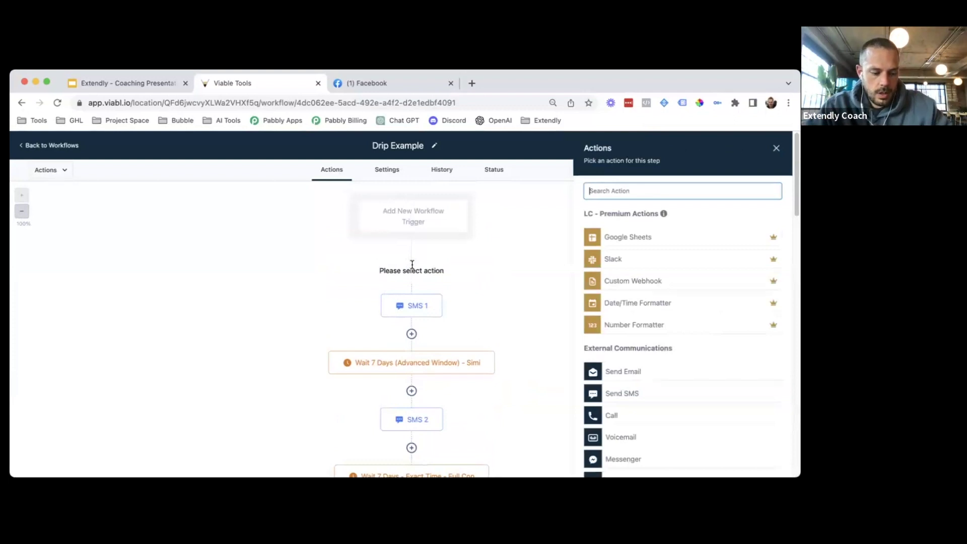
pyautogui.write('wa')
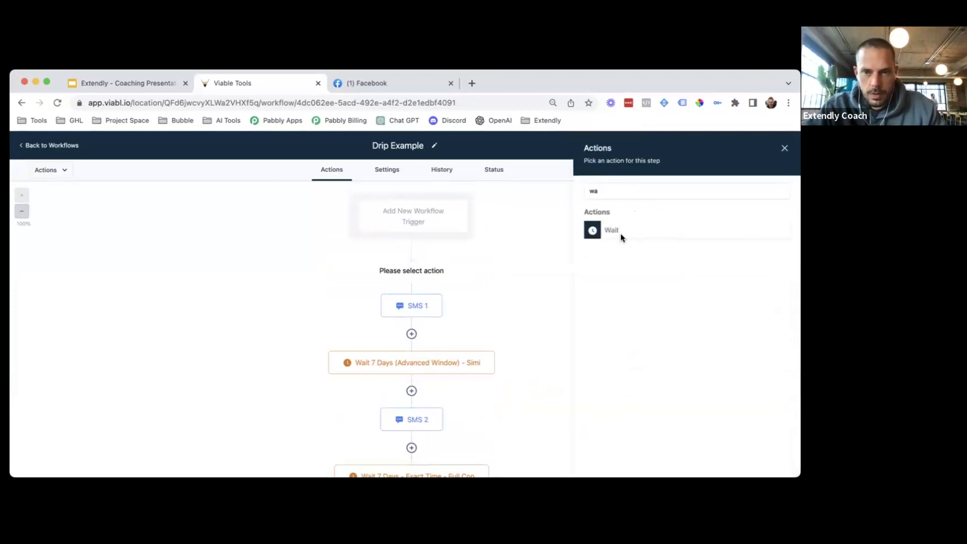
pyautogui.click(621, 232)
# - Set the new wait to 7 days, name it 'Wait 7 days', and save the workflow
pyautogui.click(430, 285)
pyautogui.write('7')
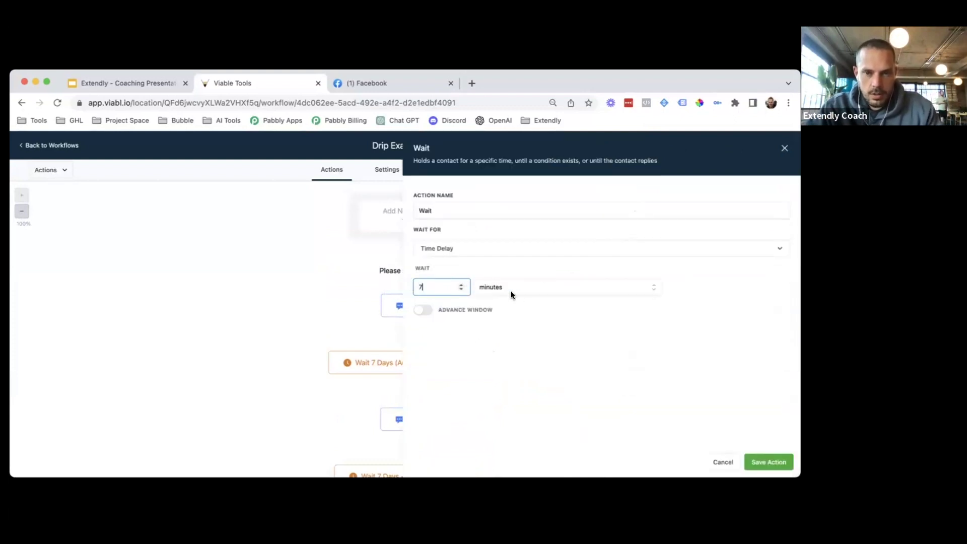
pyautogui.click(509, 291)
pyautogui.click(523, 340)
pyautogui.click(485, 215)
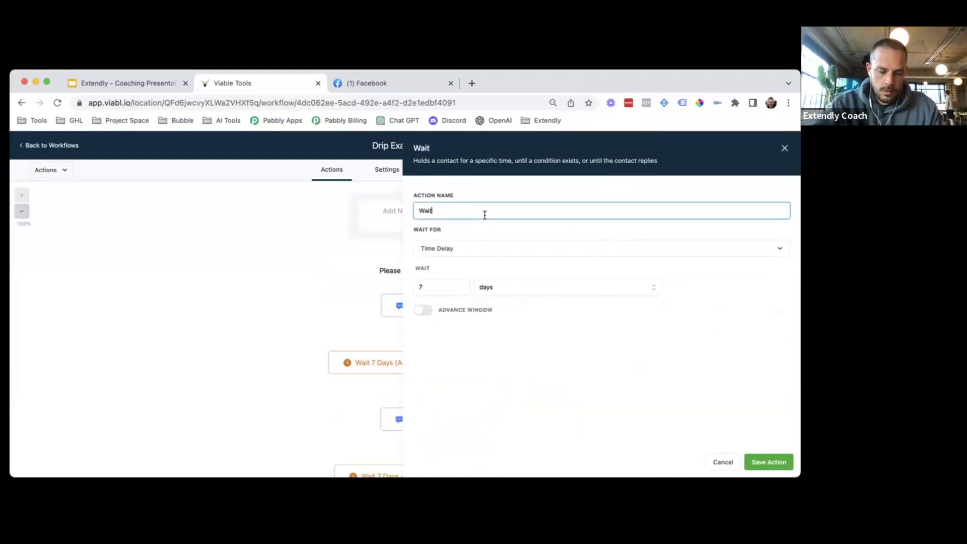
pyautogui.write('7 days')
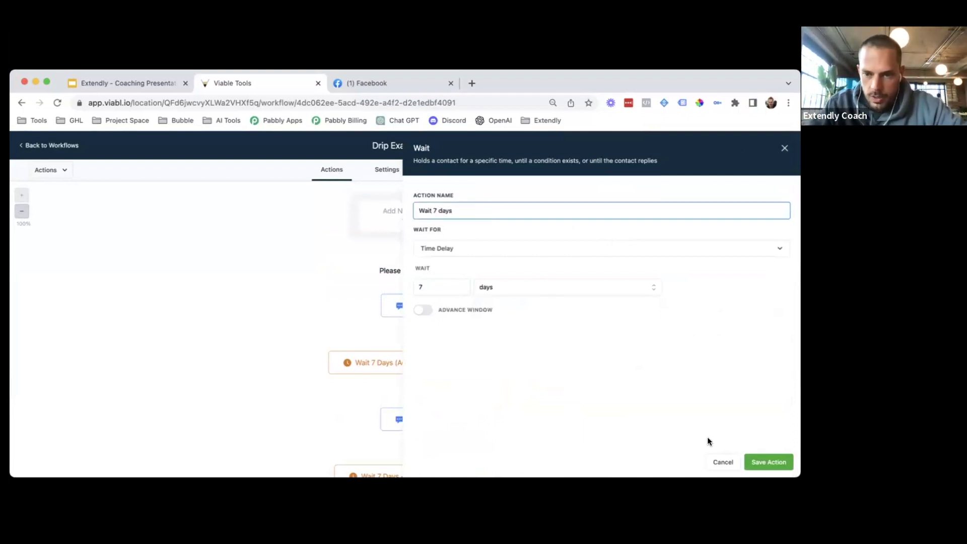
pyautogui.click(767, 462)
pyautogui.click(769, 142)
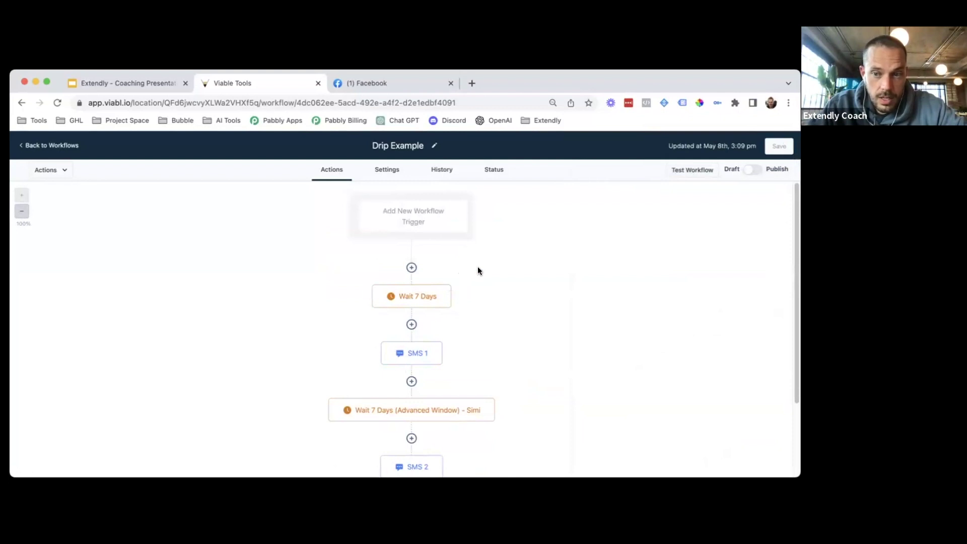
pyautogui.scroll(-1, 459, 324)
pyautogui.scroll(-1, 458, 323)
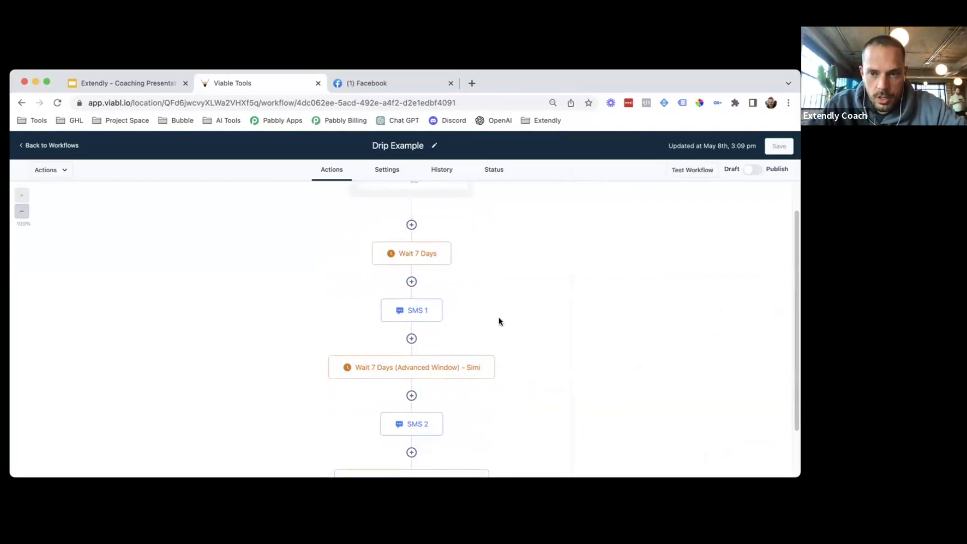
pyautogui.scroll(-1, 435, 367)
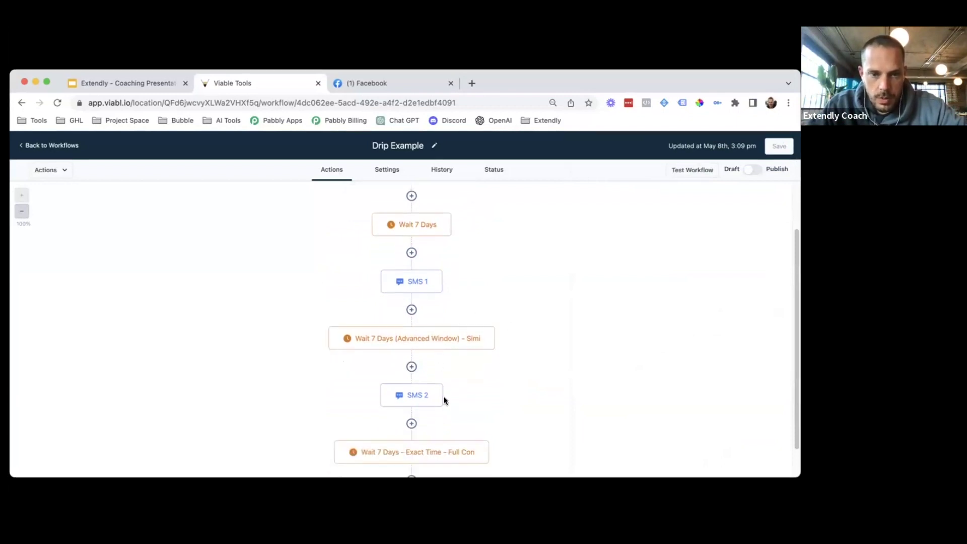
pyautogui.click(432, 341)
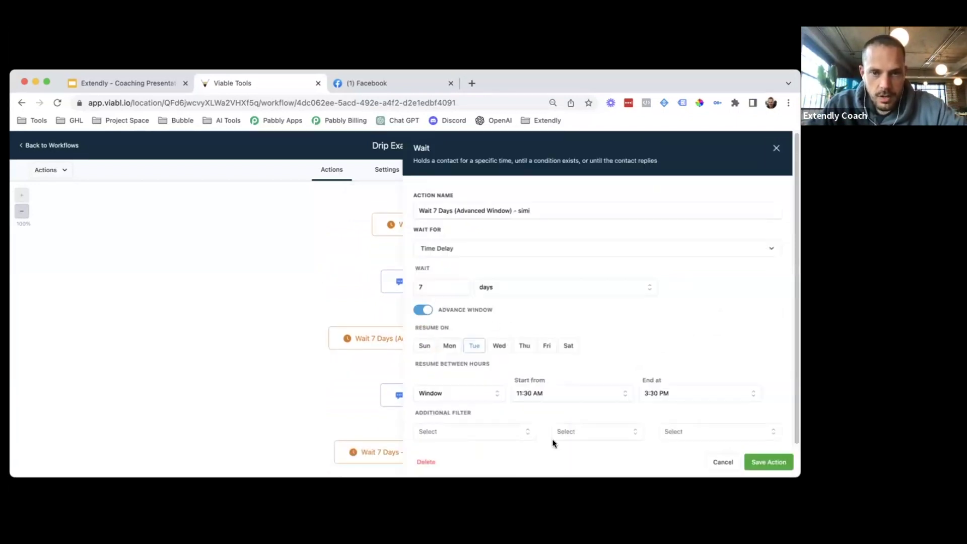
pyautogui.click(713, 463)
pyautogui.scroll(-1, 427, 331)
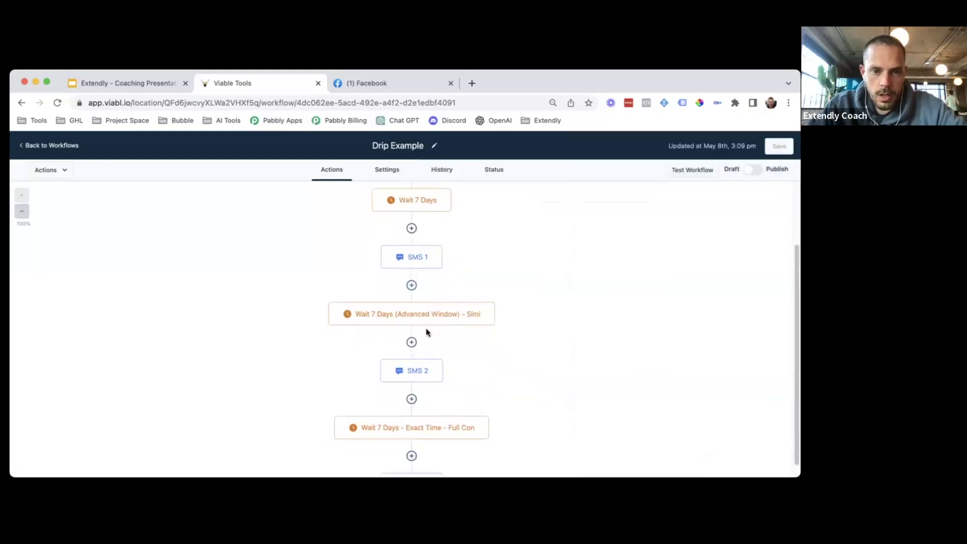
pyautogui.scroll(-1, 442, 424)
pyautogui.scroll(-3, 441, 414)
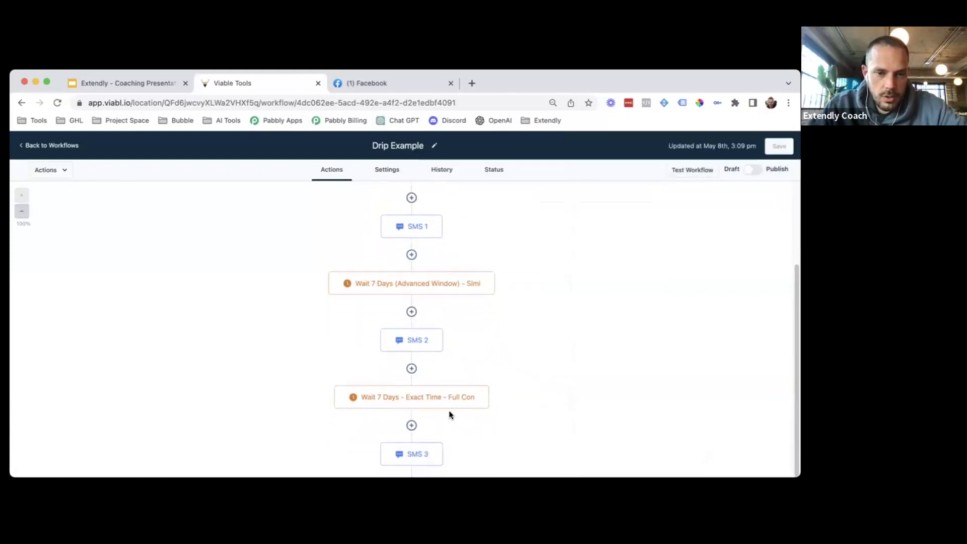
pyautogui.click(441, 333)
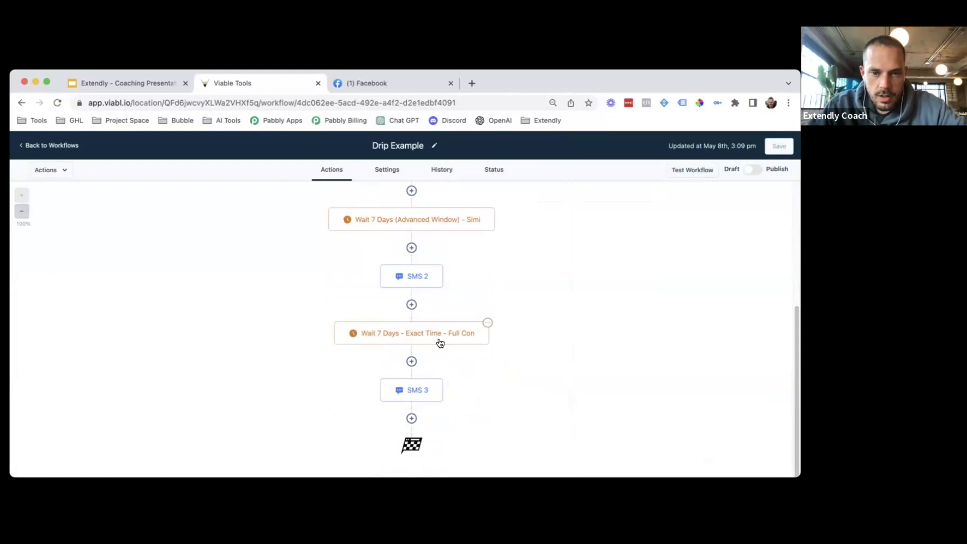
pyautogui.click(723, 462)
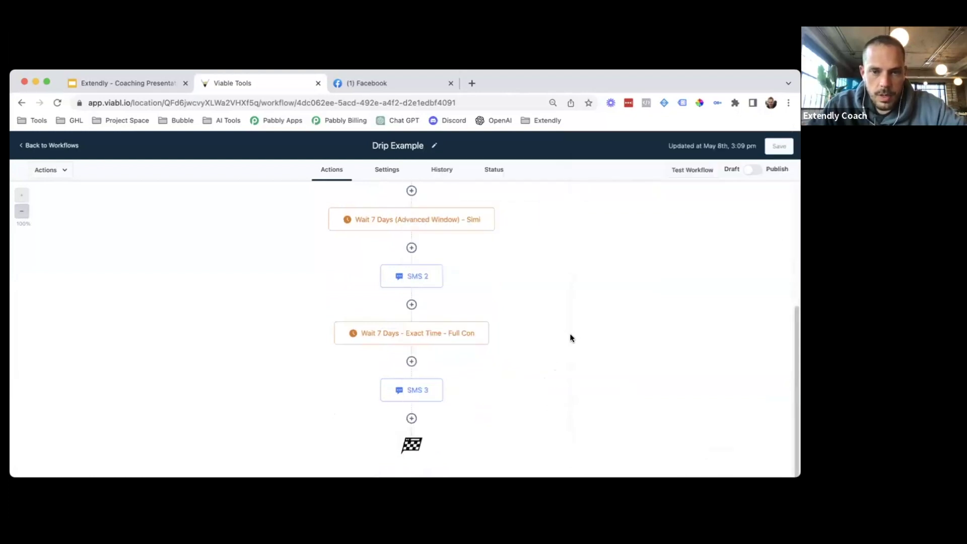
pyautogui.moveTo(434, 328)
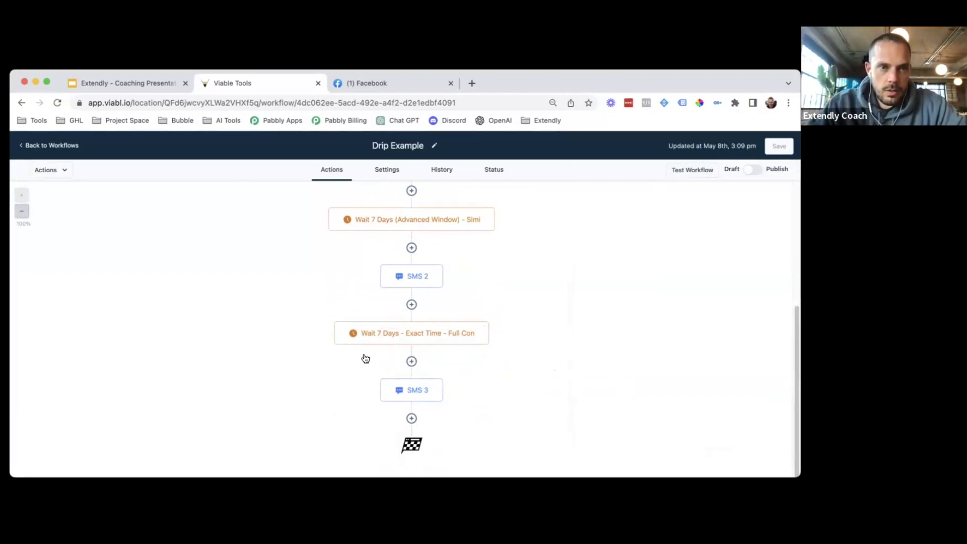
# - Duplicate the Viable Tools tab and open the Contacts list in the copy
pyautogui.rightClick(249, 91)
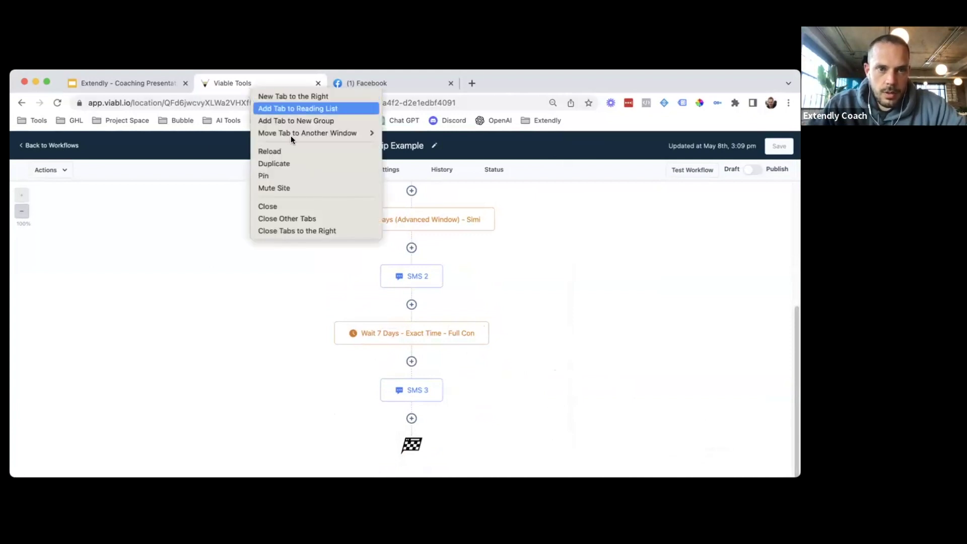
pyautogui.click(311, 164)
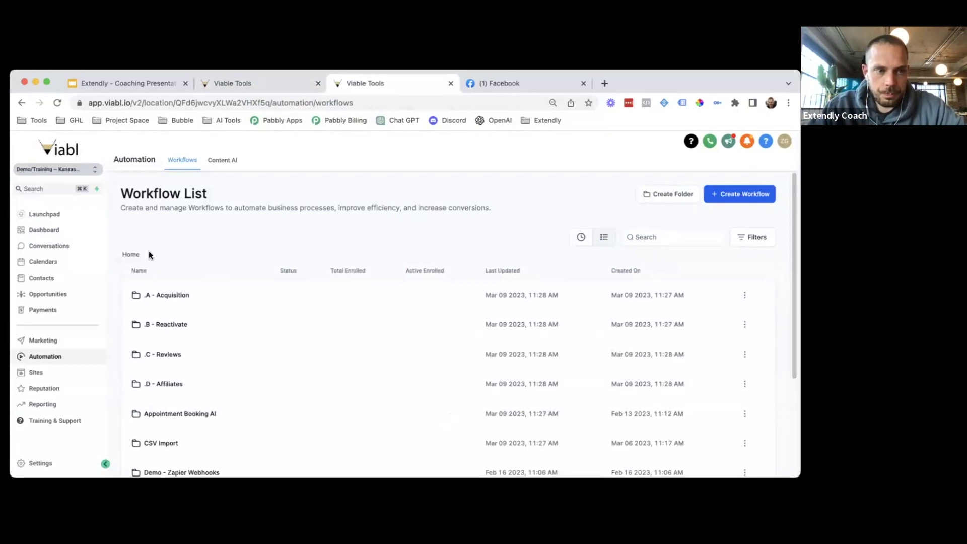
pyautogui.click(61, 278)
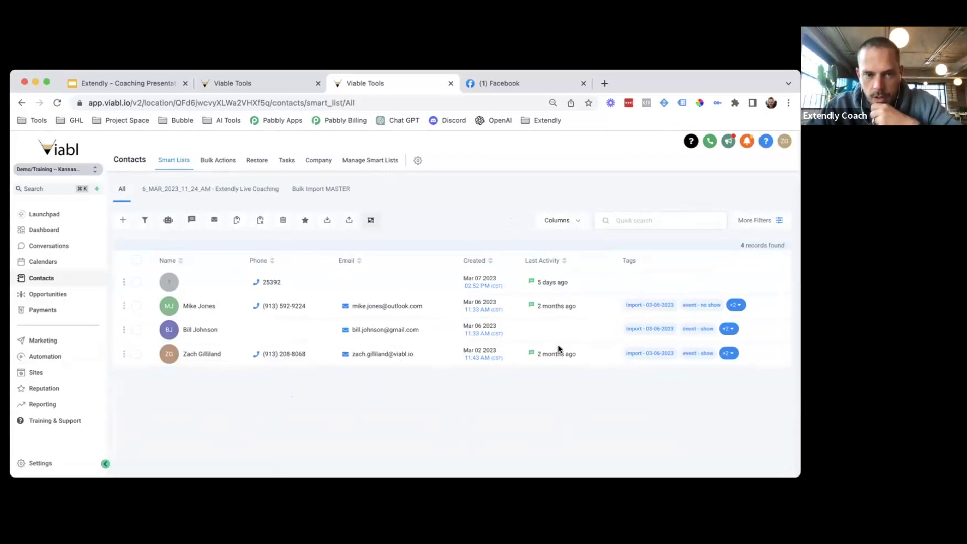
# - Leave the 6_MAR_2023 Extendly Live Coaching smart list and show all four contacts in All
pyautogui.click(166, 188)
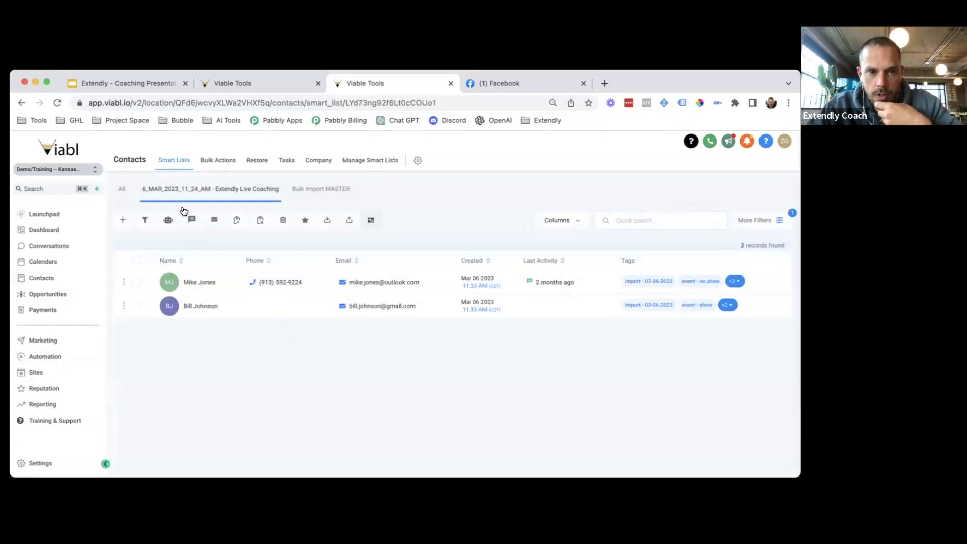
pyautogui.click(120, 193)
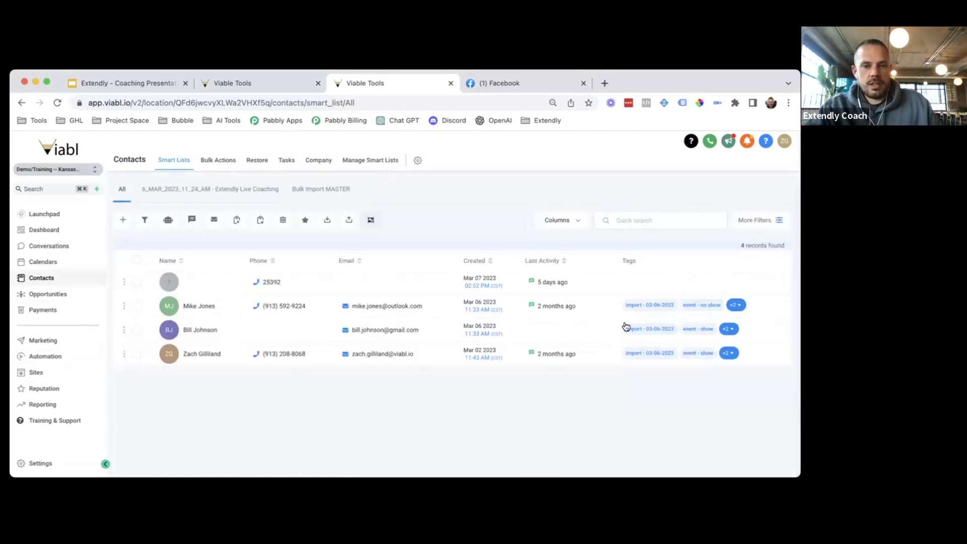
# - Filter the contact list by the tag 'import - 03-06-2023', leaving three records
pyautogui.click(756, 222)
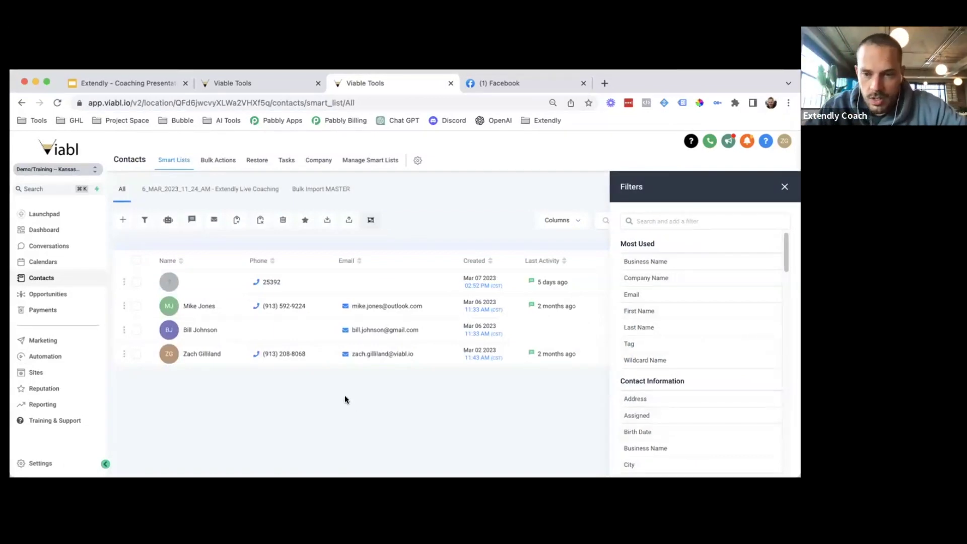
pyautogui.click(655, 343)
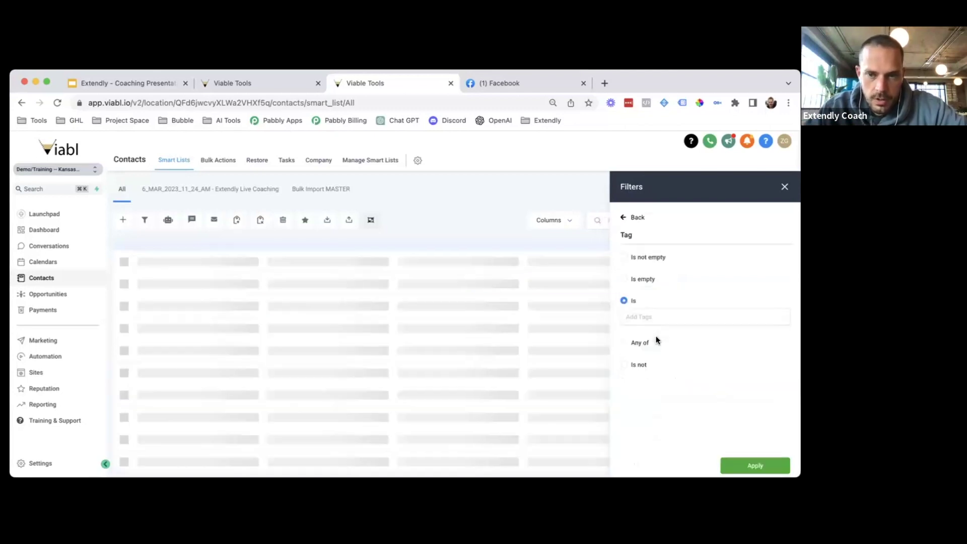
pyautogui.click(633, 316)
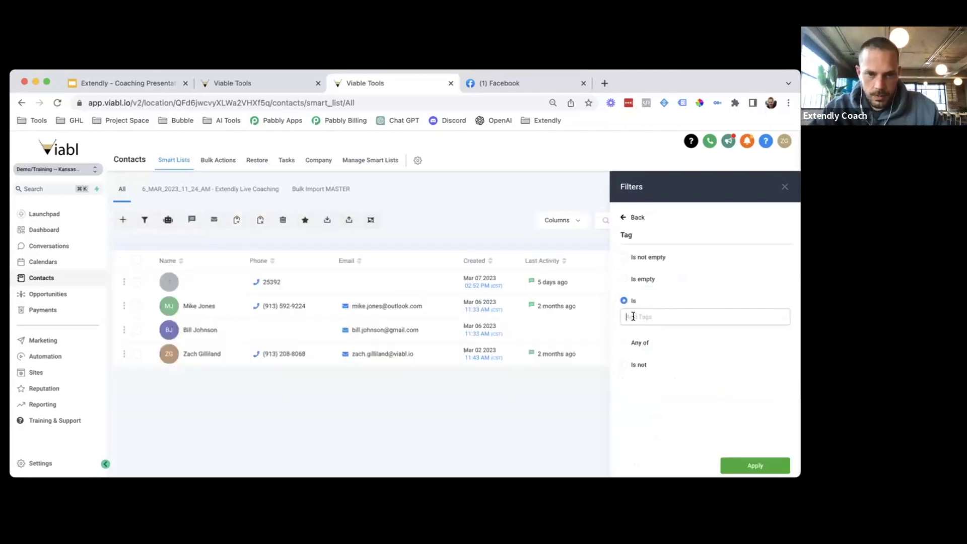
pyautogui.click(634, 316)
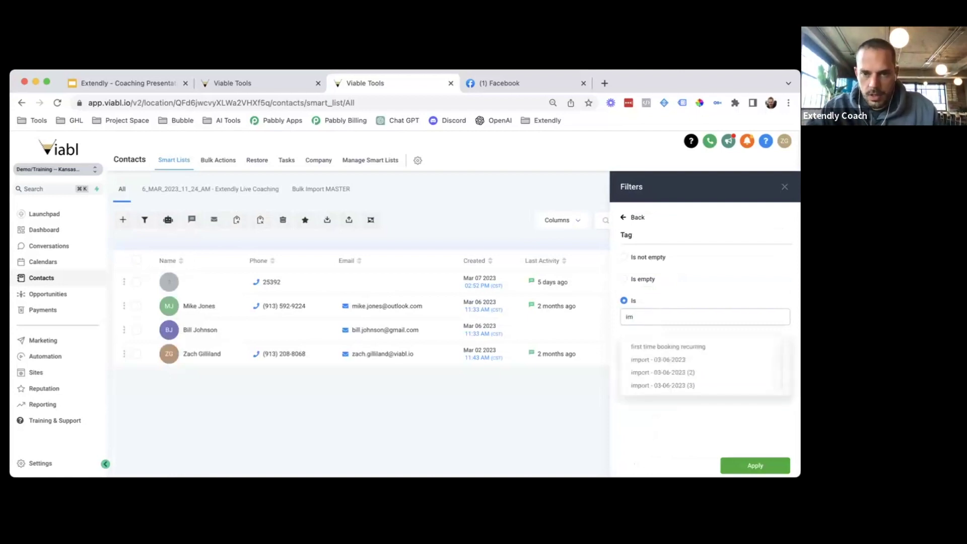
pyautogui.click(685, 361)
pyautogui.click(754, 465)
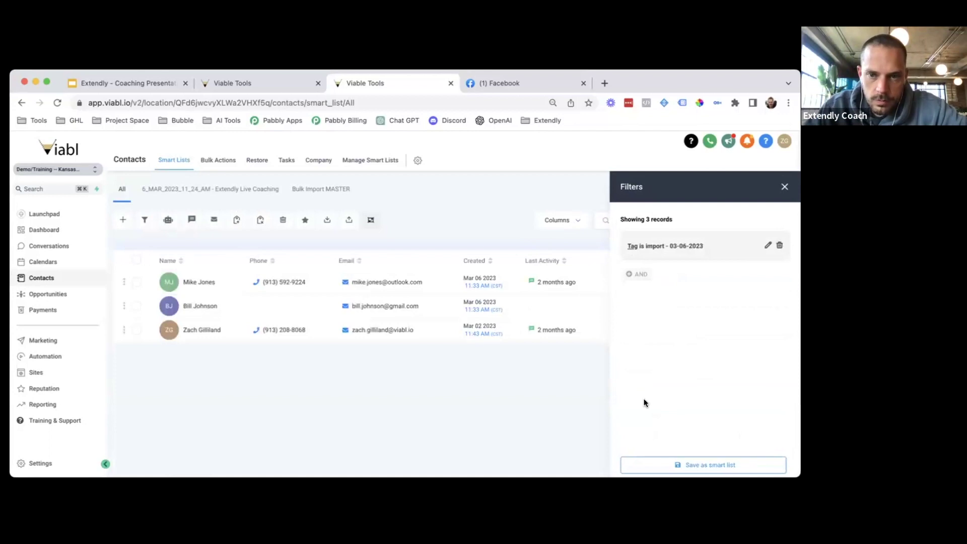
pyautogui.click(785, 188)
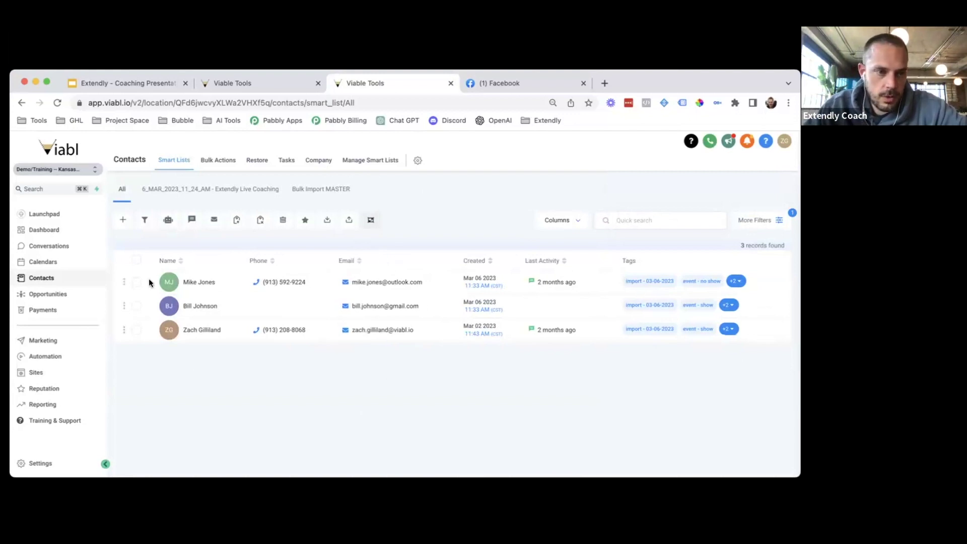
# - Select the three filtered contacts and target the Database Reactivation - Bulk Import (drip style) workflow
pyautogui.click(136, 260)
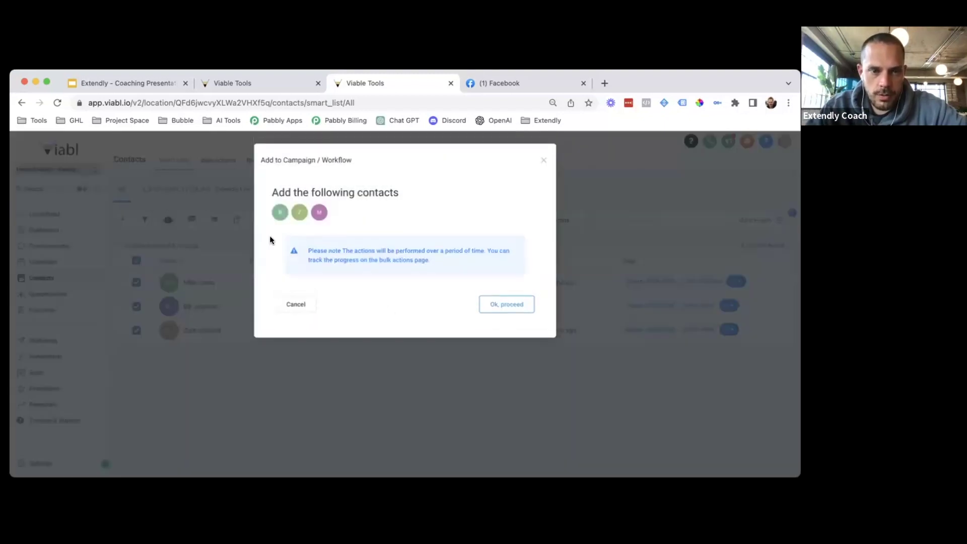
pyautogui.click(504, 307)
pyautogui.click(519, 252)
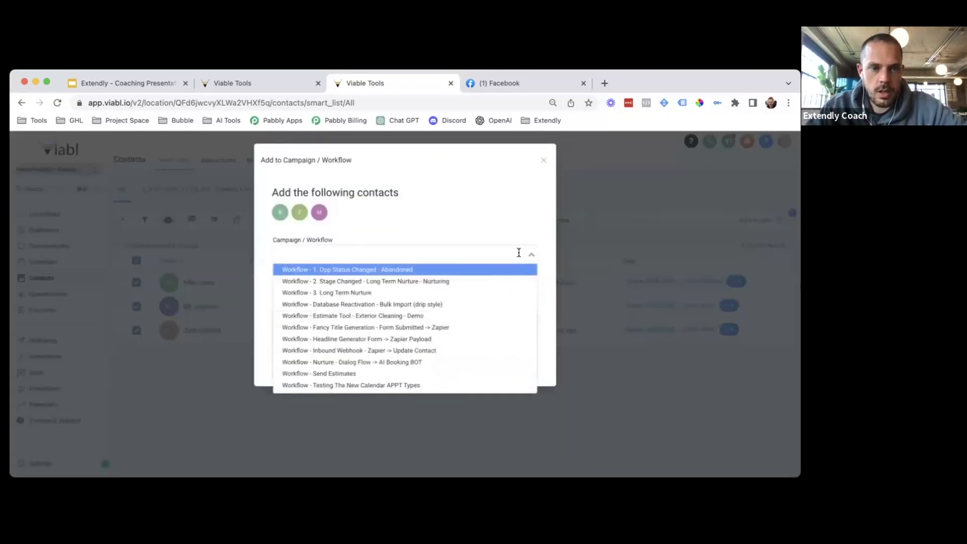
pyautogui.write('drip')
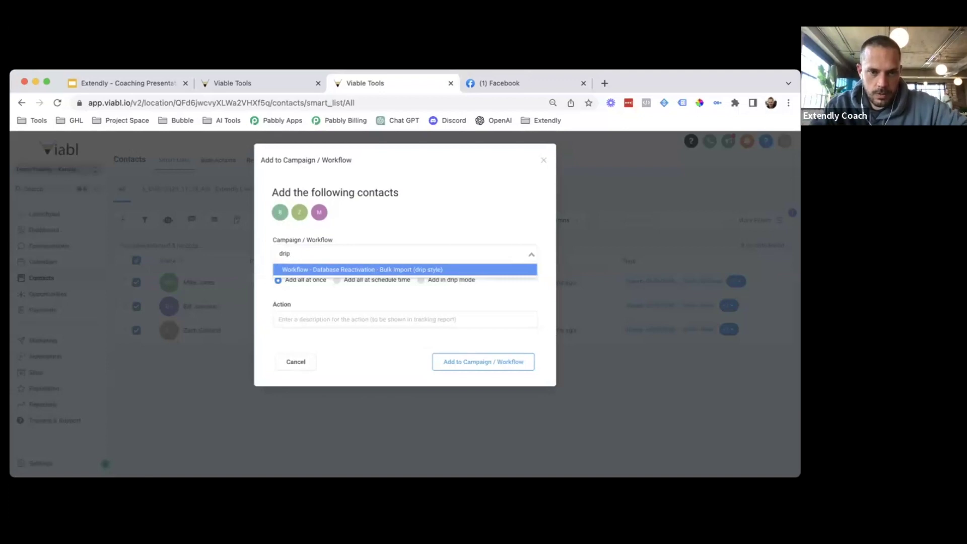
pyautogui.click(426, 272)
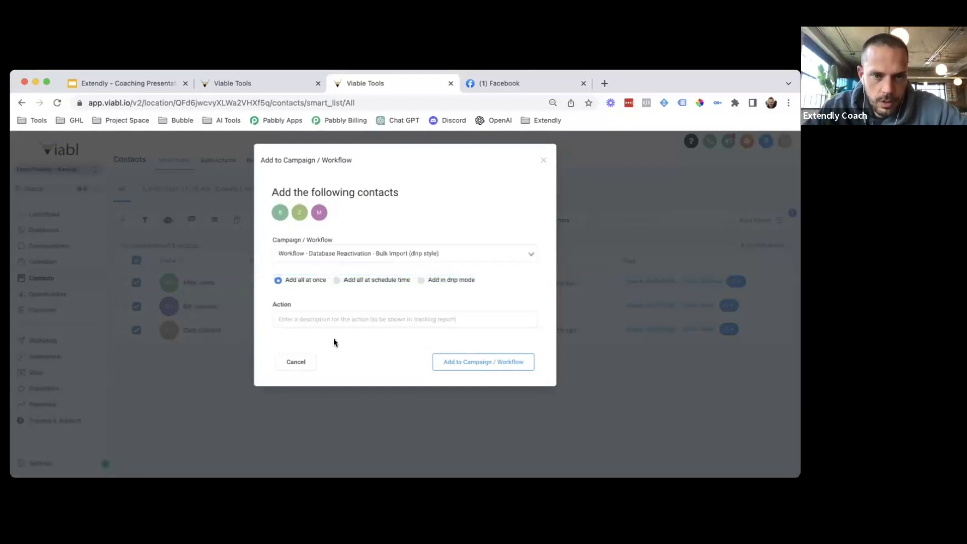
pyautogui.click(406, 253)
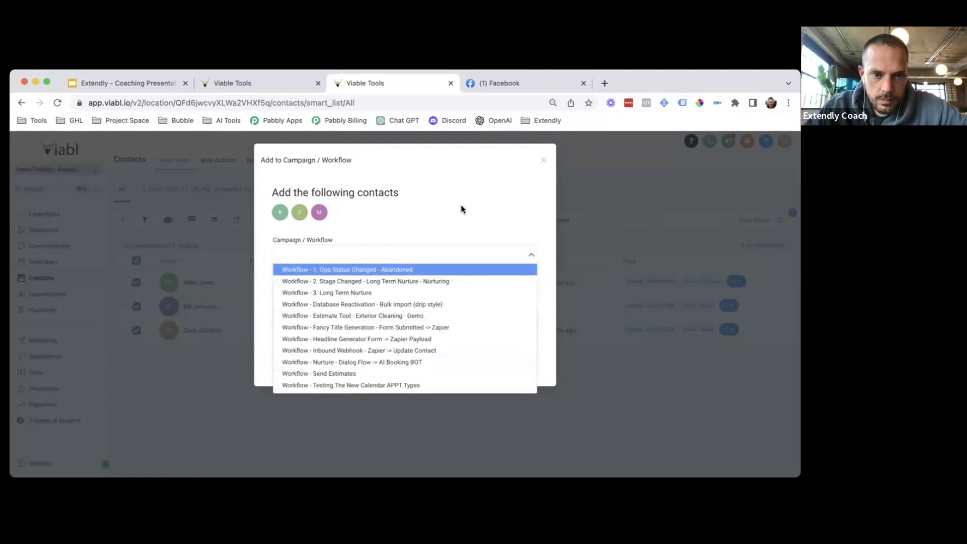
pyautogui.click(461, 205)
pyautogui.click(385, 253)
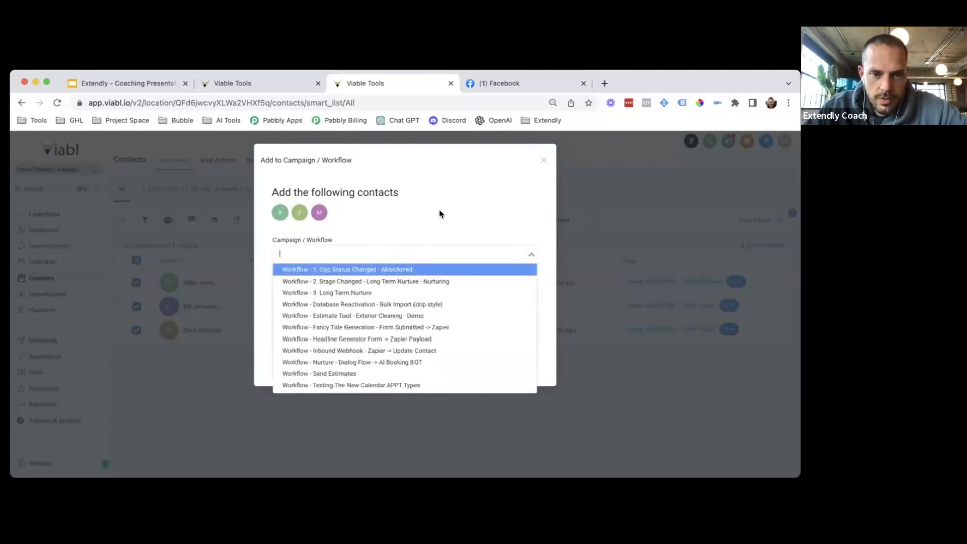
pyautogui.click(399, 253)
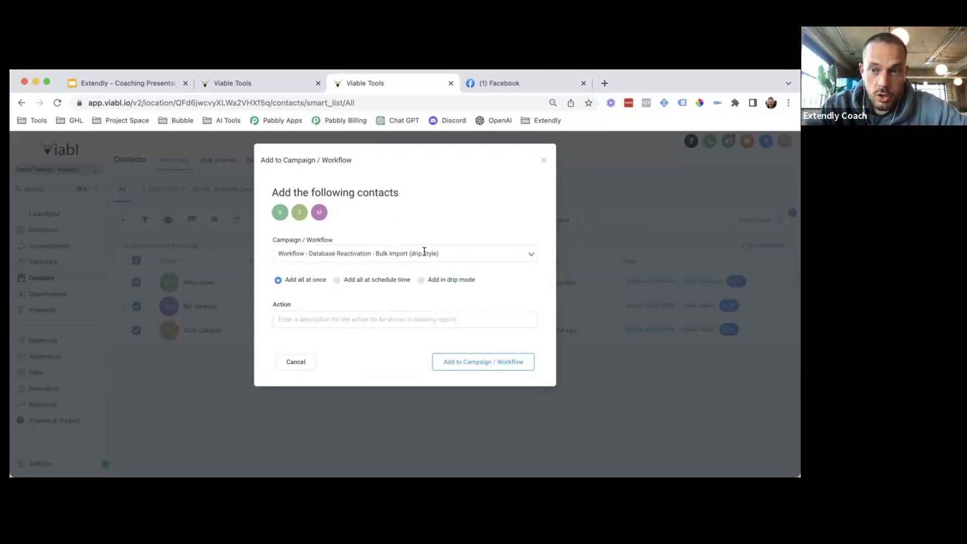
# - Switch the bulk add to drip mode and enter TEST as the action
pyautogui.click(420, 281)
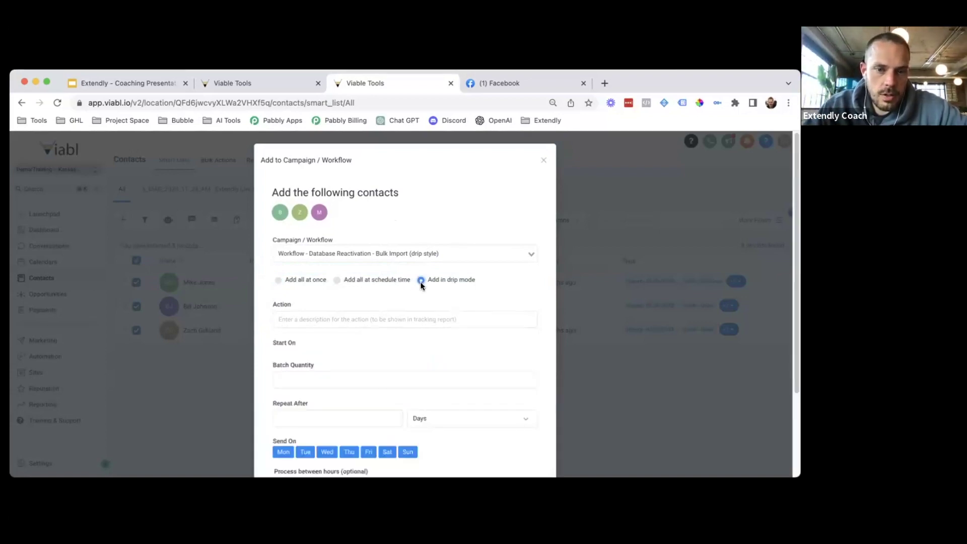
pyautogui.scroll(-2, 446, 299)
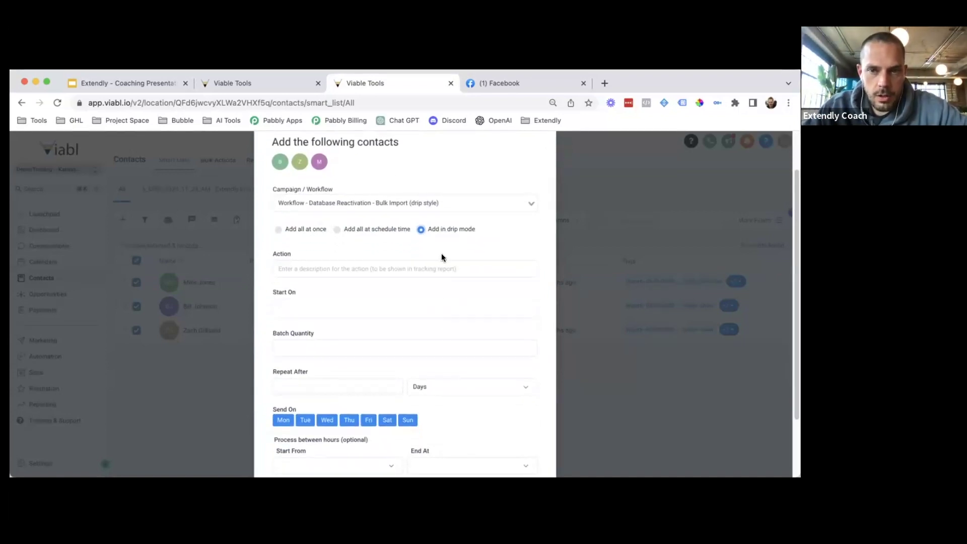
pyautogui.scroll(-1, 458, 252)
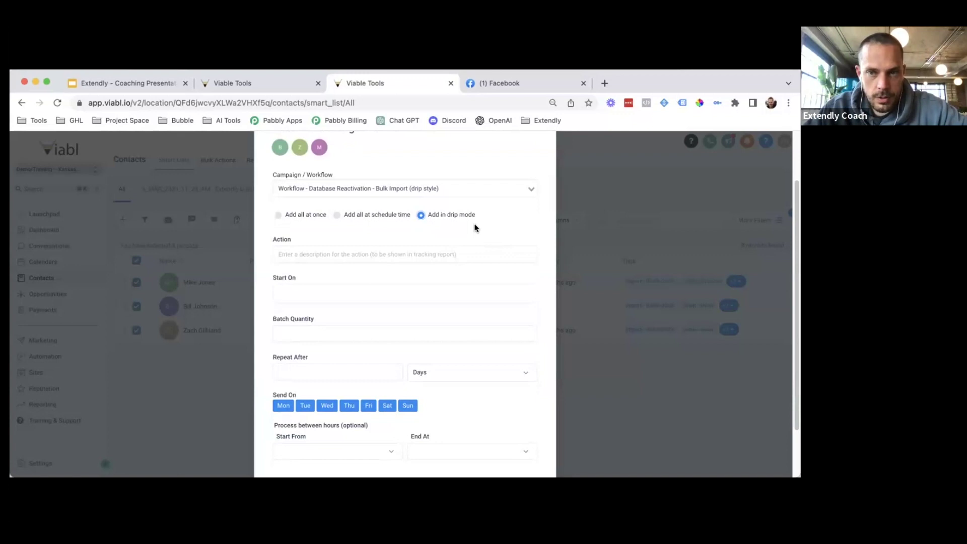
pyautogui.click(379, 252)
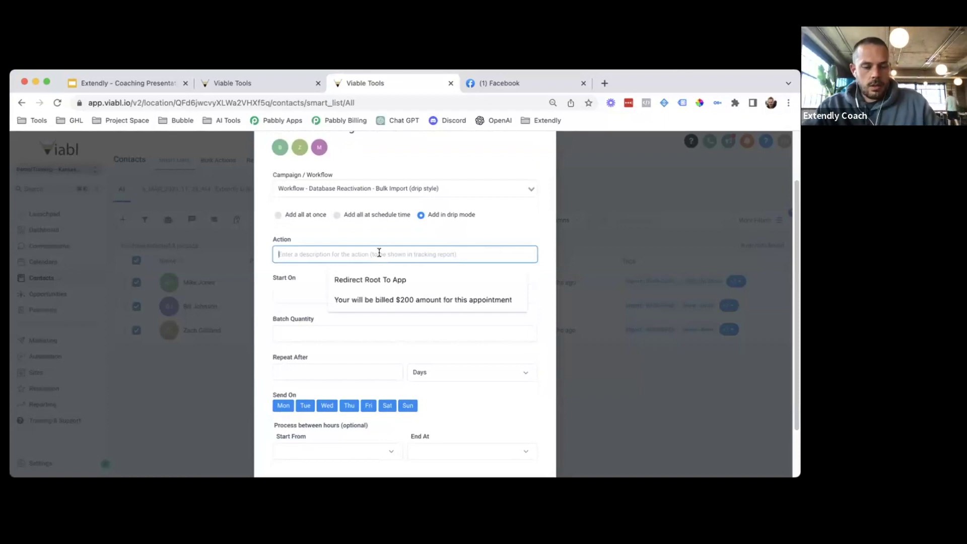
pyautogui.write('TEST')
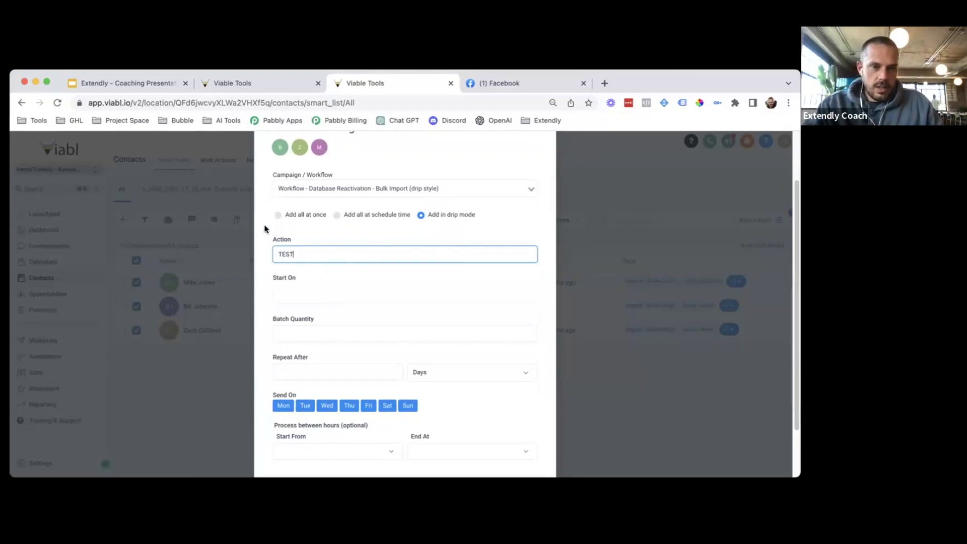
# - Set the drip start to Tue, May 9, 2023 at 1:12 PM
pyautogui.scroll(-1, 399, 323)
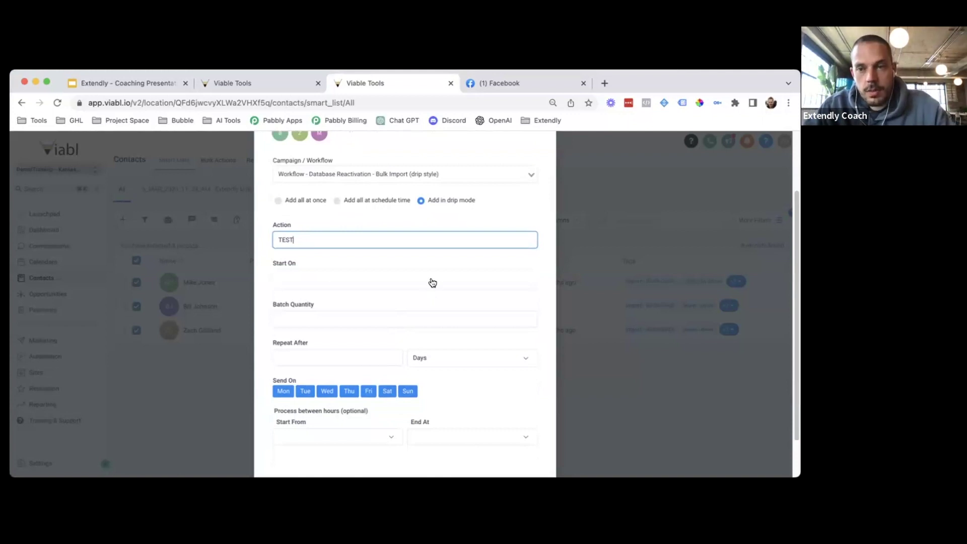
pyautogui.scroll(-1, 433, 282)
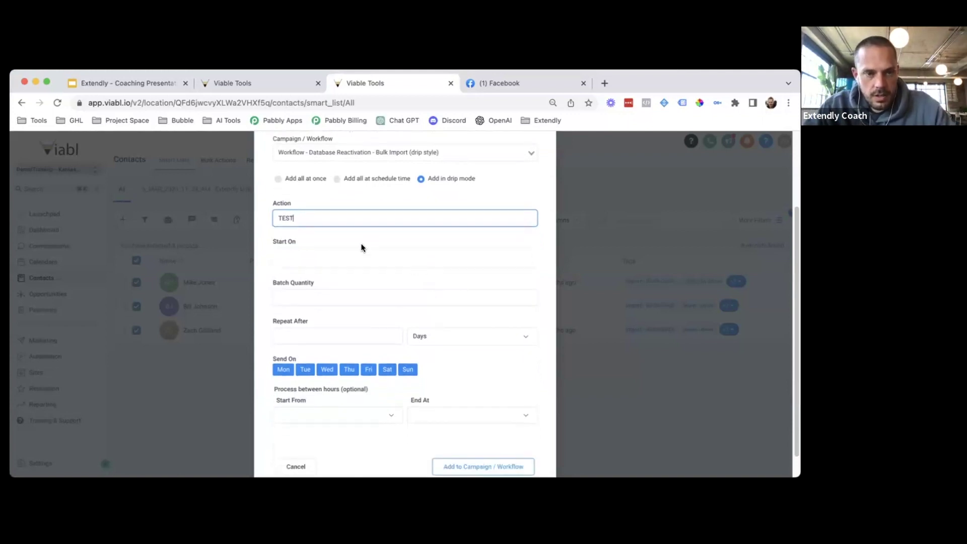
pyautogui.click(348, 260)
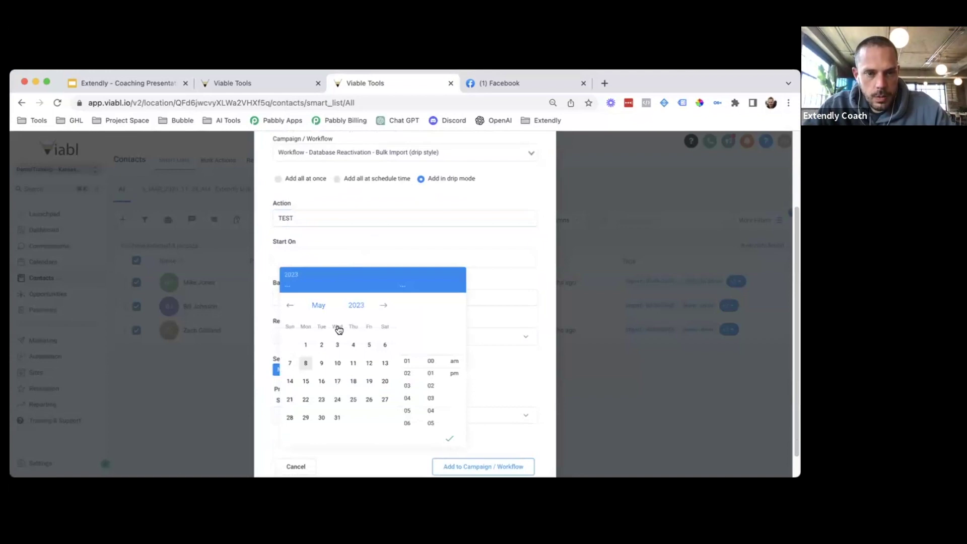
pyautogui.click(322, 364)
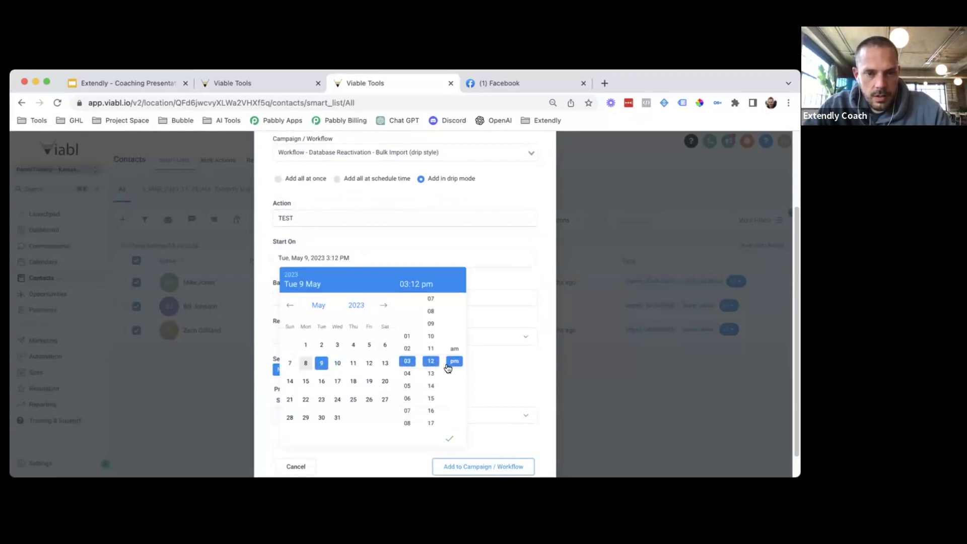
pyautogui.click(407, 336)
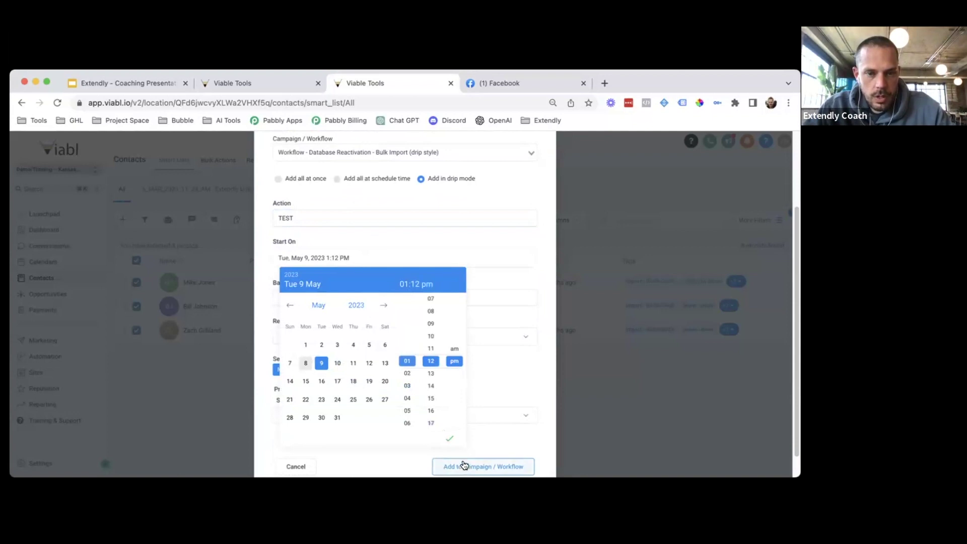
pyautogui.click(450, 439)
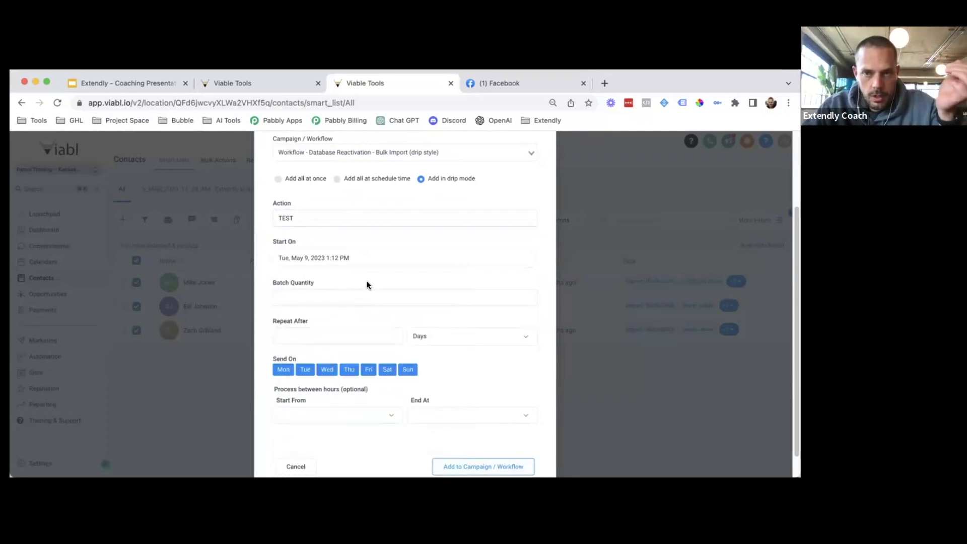
pyautogui.click(353, 298)
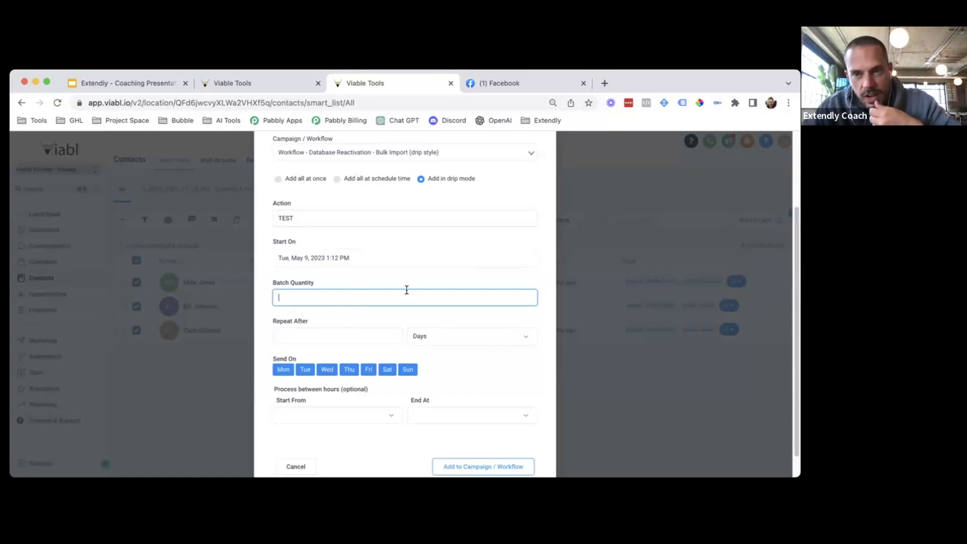
# - Set the batch quantity to 200, repeating every 1 hour
pyautogui.write('2')
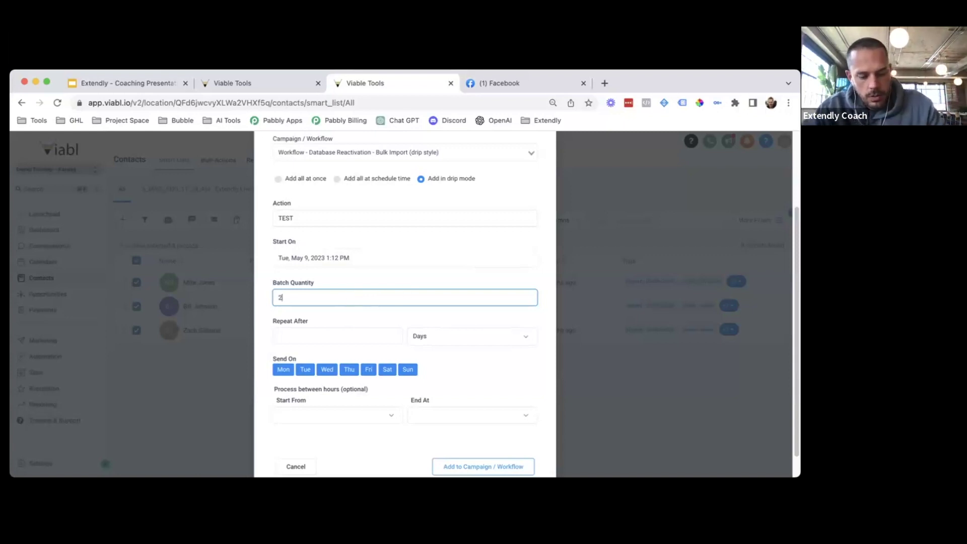
pyautogui.write('00')
pyautogui.click(353, 332)
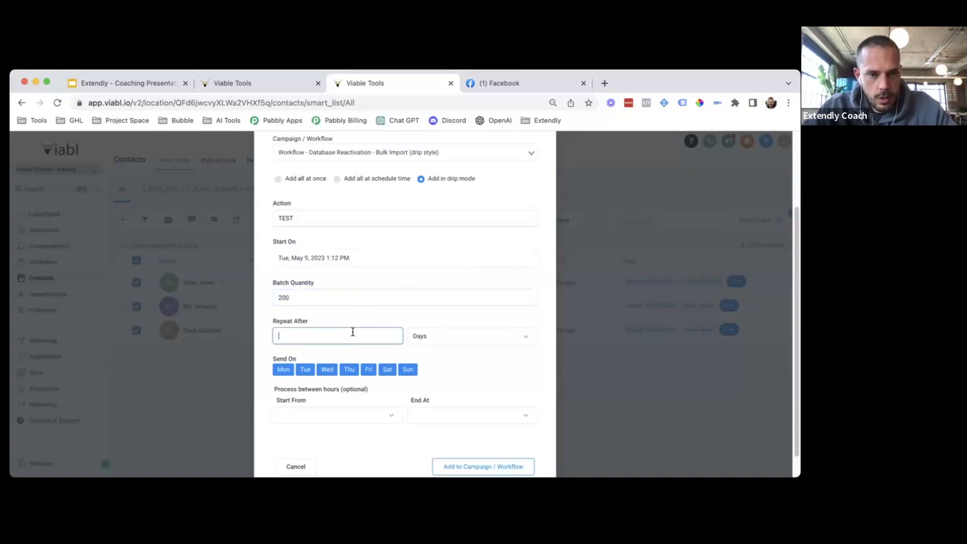
pyautogui.click(409, 337)
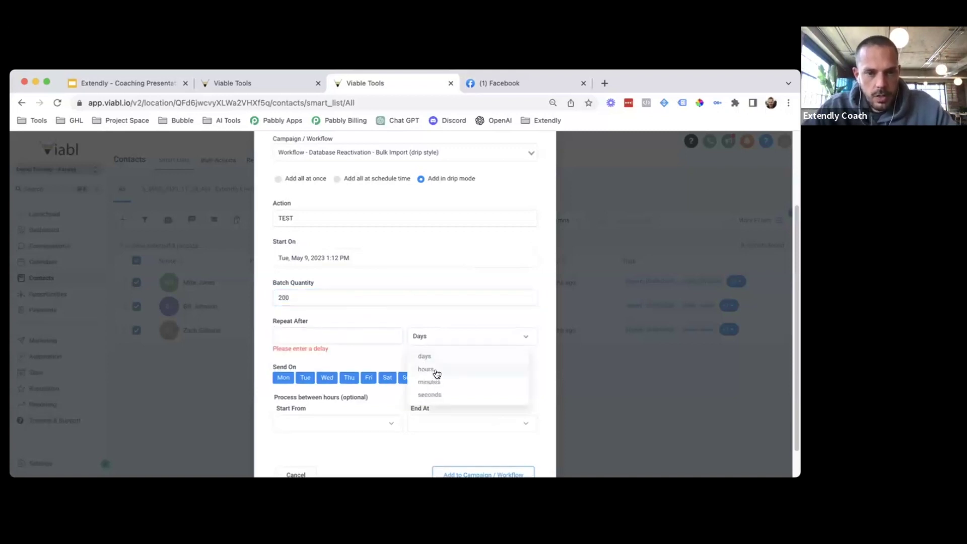
pyautogui.click(435, 375)
pyautogui.click(347, 332)
pyautogui.write('1')
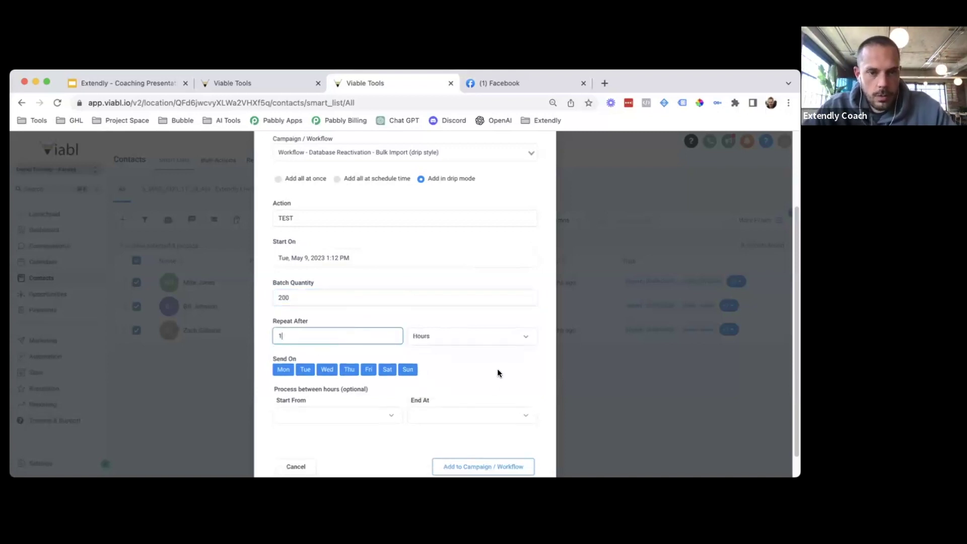
pyautogui.click(490, 364)
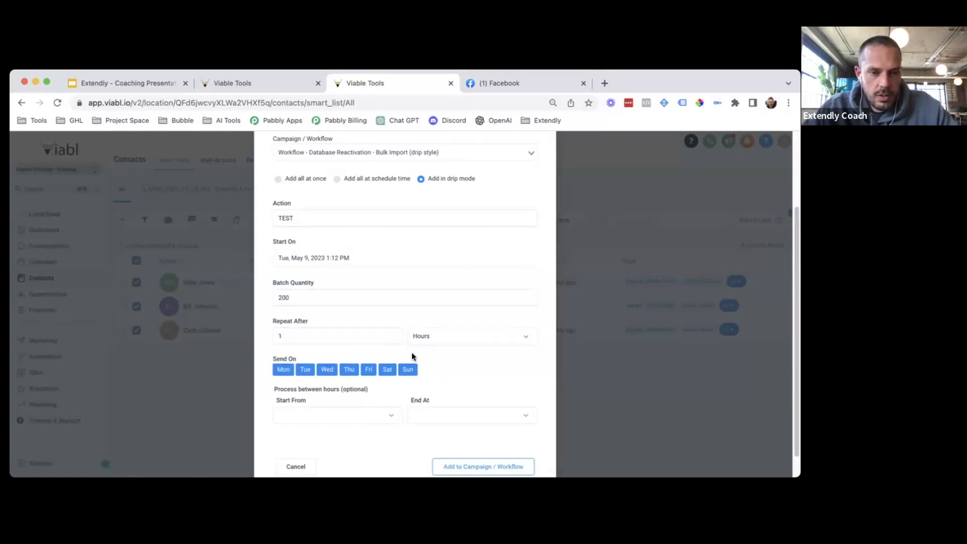
pyautogui.scroll(-1, 421, 369)
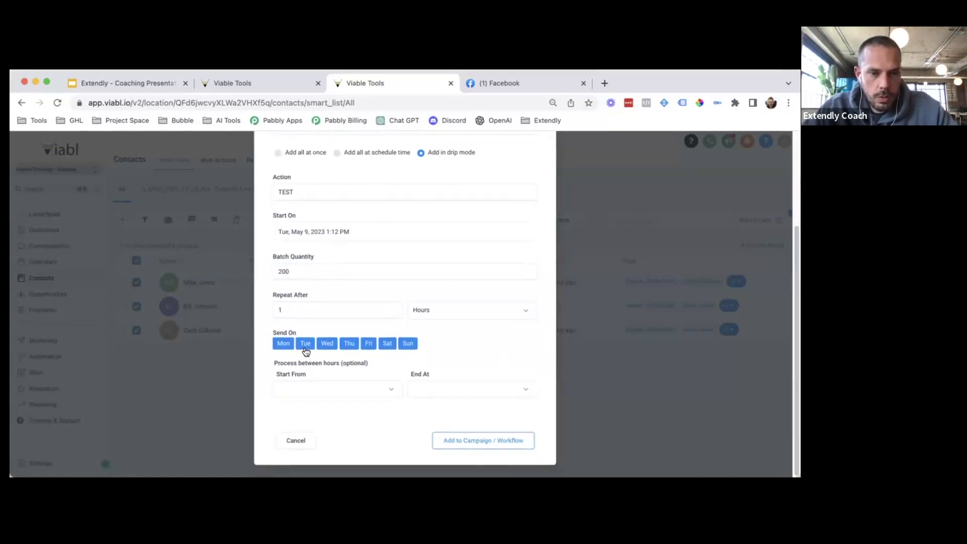
# - Remove Saturday and Sunday from the sending days and start processing at 08:00 am
pyautogui.click(387, 344)
pyautogui.click(408, 343)
pyautogui.click(333, 388)
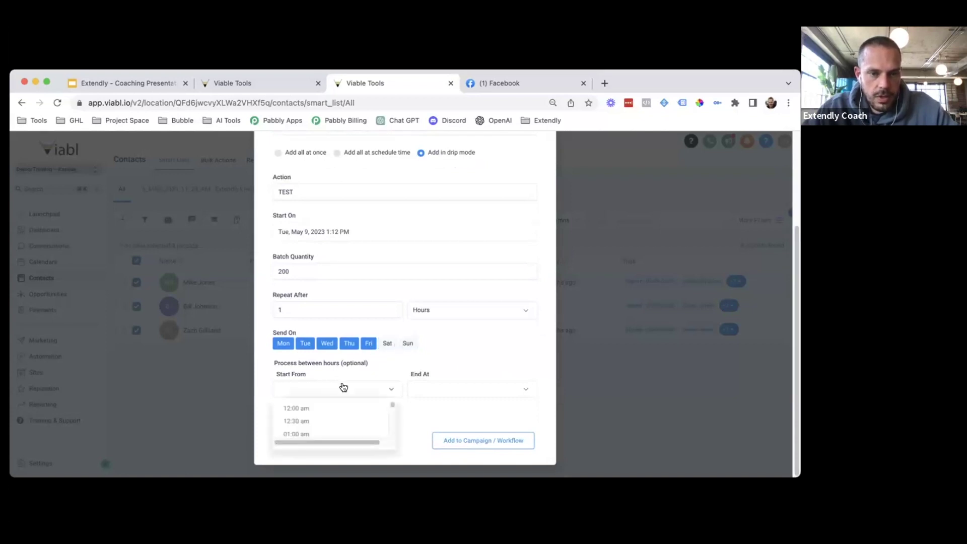
pyautogui.scroll(-3, 336, 418)
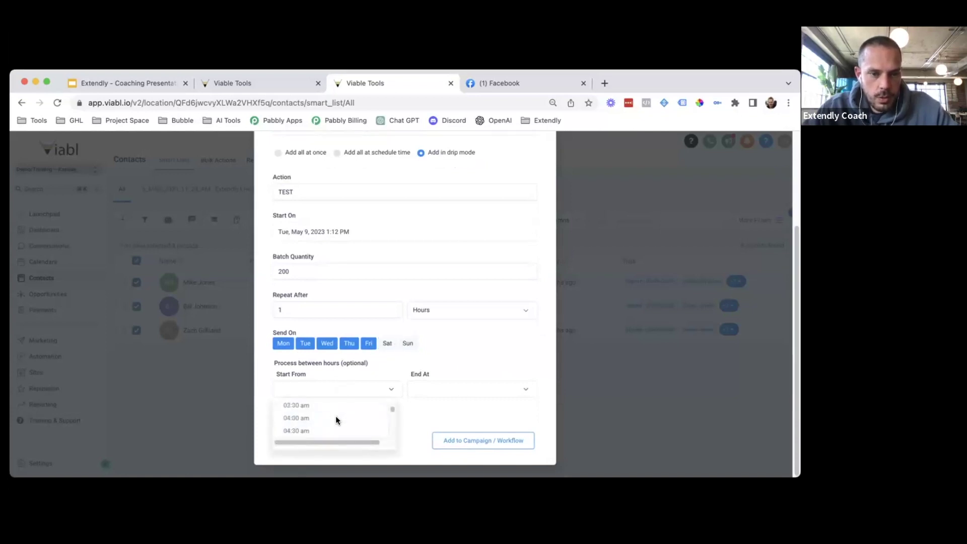
pyautogui.scroll(-4, 336, 418)
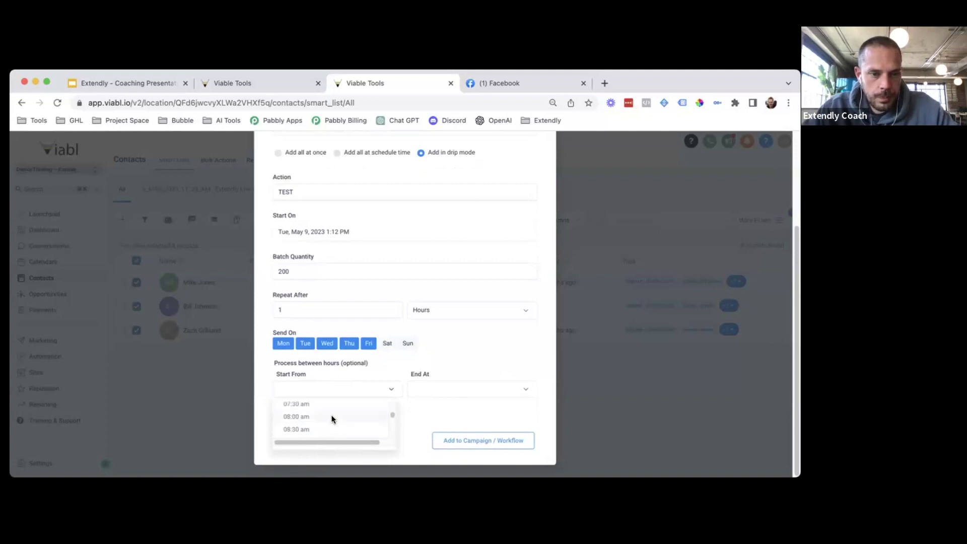
pyautogui.click(333, 417)
# - Set the processing end time to 08:00 pm
pyautogui.click(450, 387)
pyautogui.scroll(-5, 457, 410)
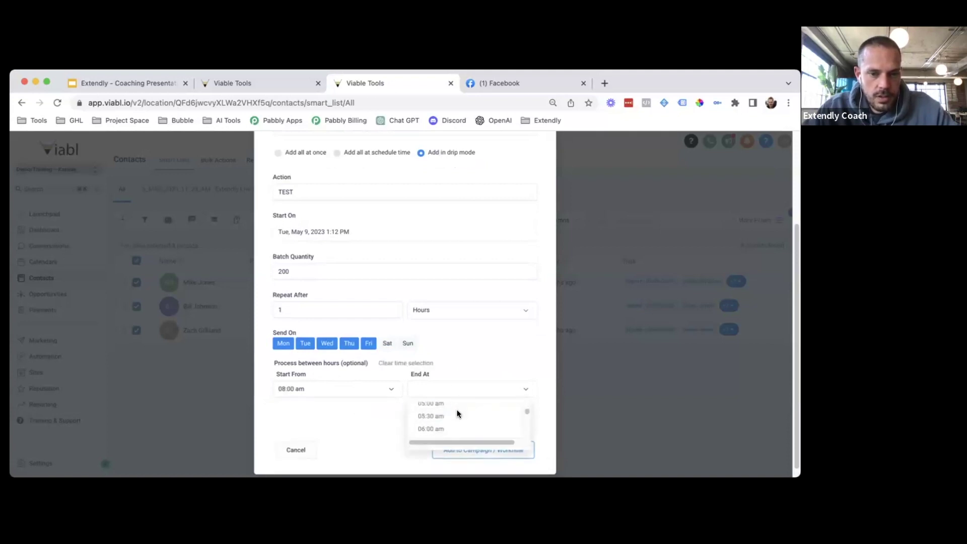
pyautogui.scroll(-8, 457, 410)
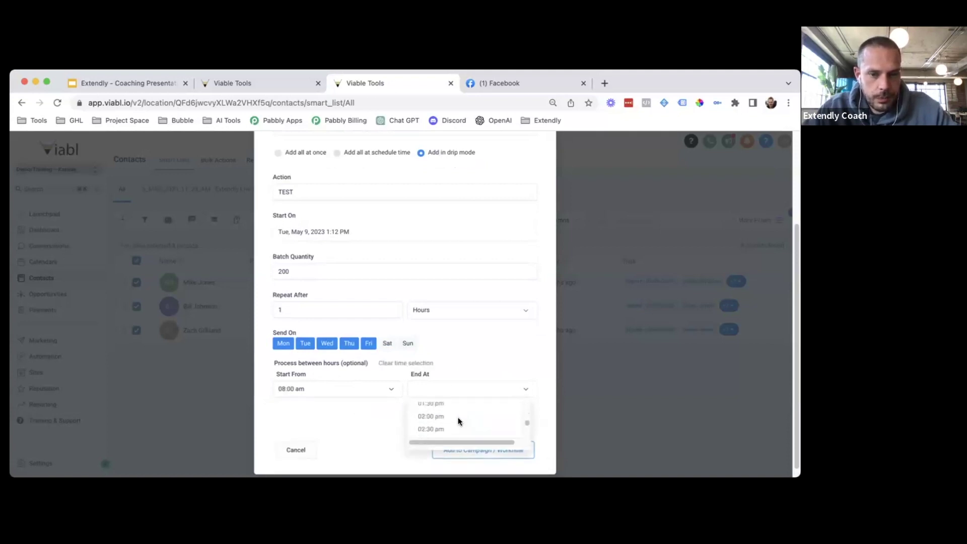
pyautogui.scroll(-8, 458, 417)
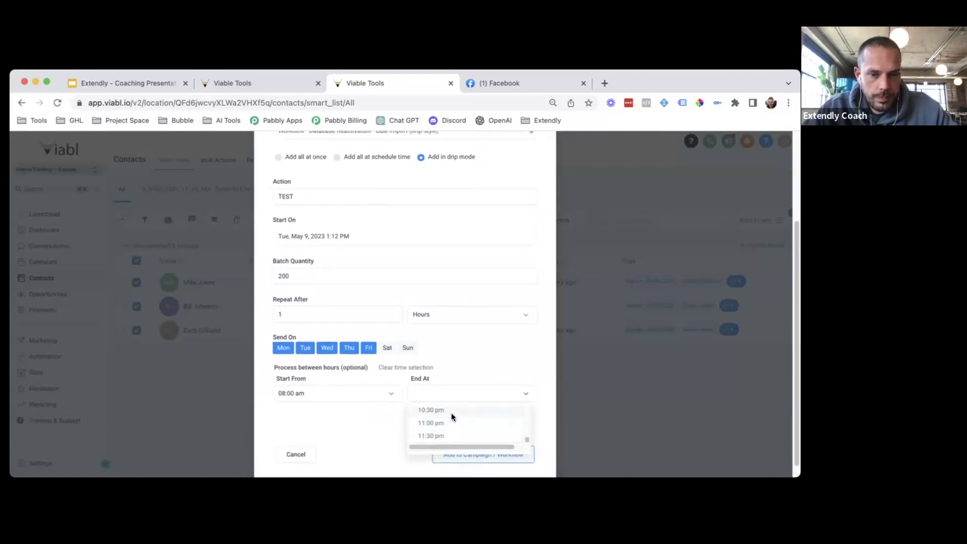
pyautogui.scroll(3, 449, 417)
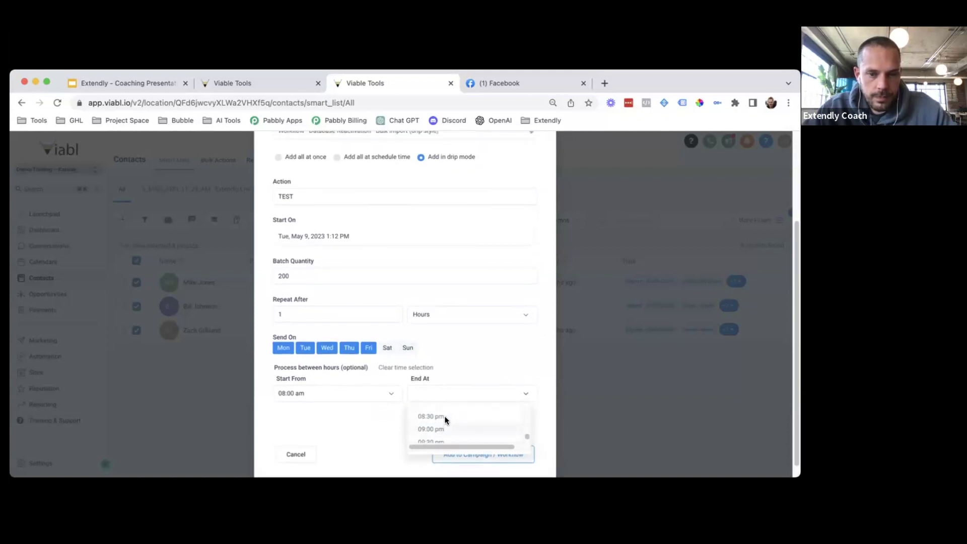
pyautogui.scroll(1, 444, 416)
pyautogui.click(445, 415)
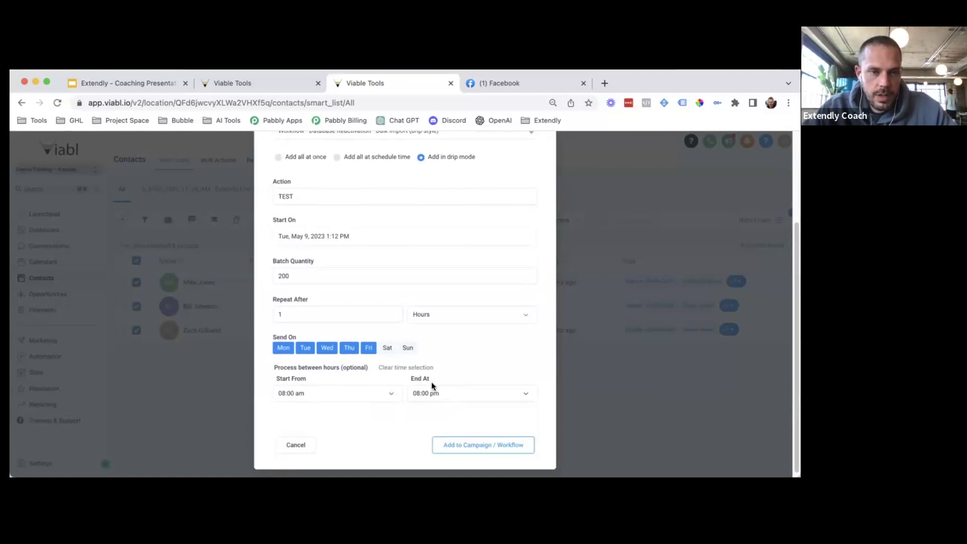
pyautogui.scroll(2, 376, 372)
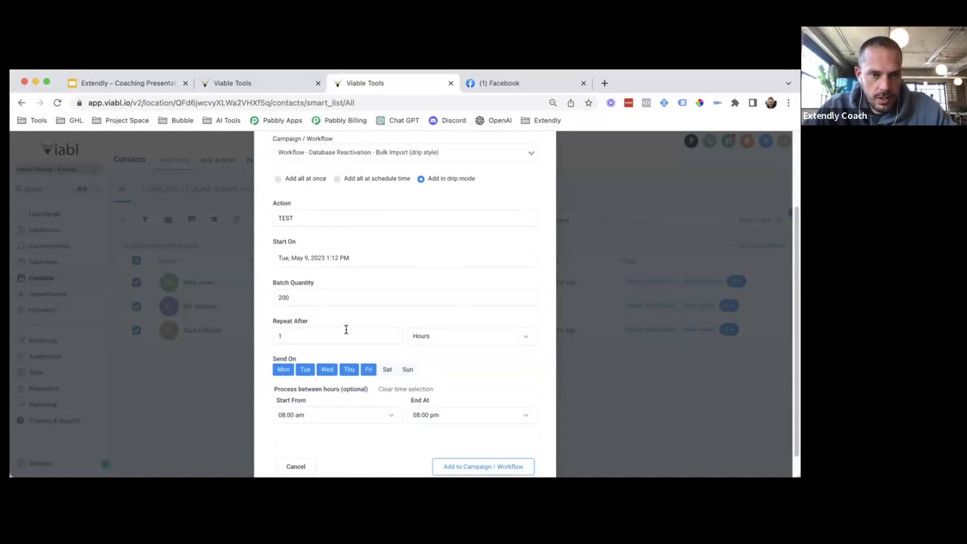
pyautogui.scroll(1, 346, 329)
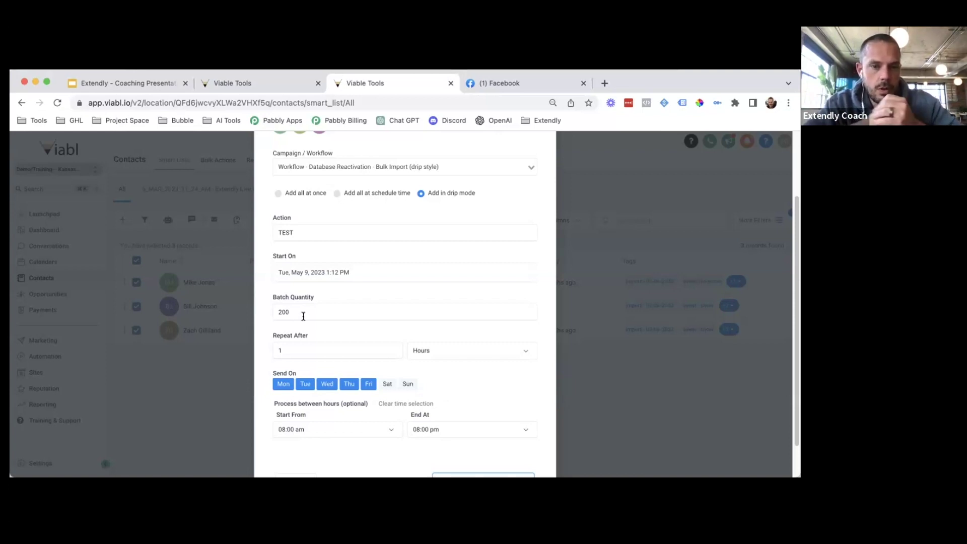
# - Switch the repeat unit to minutes, with batches of 100 every 30 minutes
pyautogui.click(429, 352)
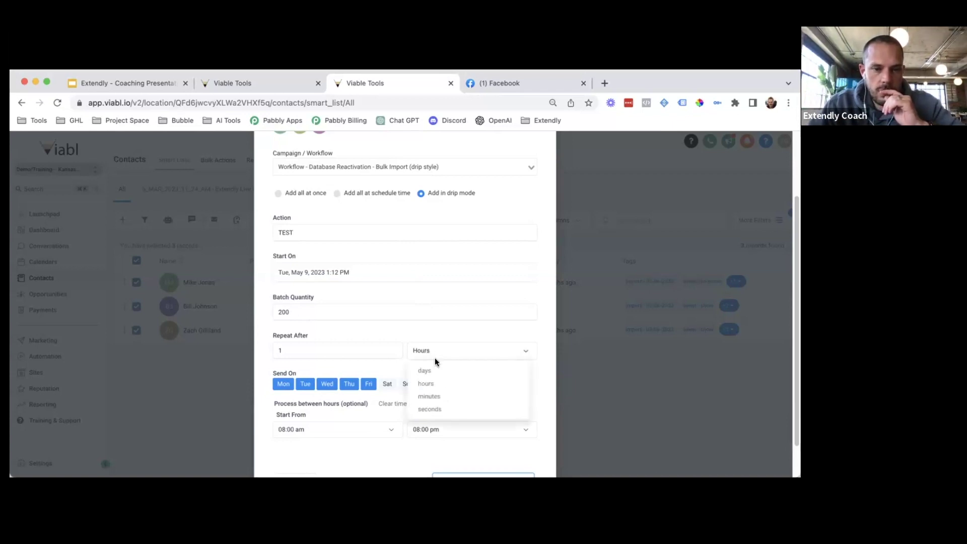
pyautogui.click(444, 397)
pyautogui.moveTo(306, 316); pyautogui.dragTo(255, 312)
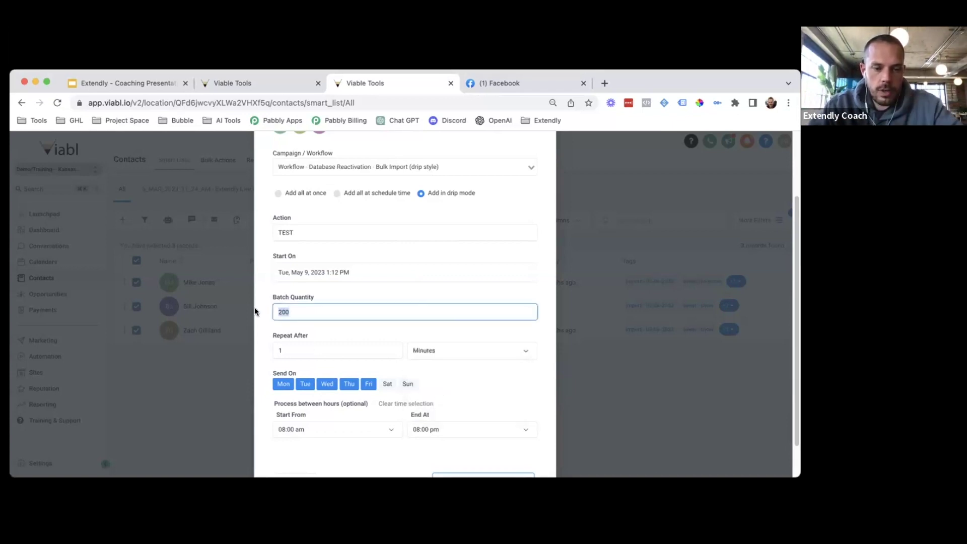
pyautogui.write('100')
pyautogui.moveTo(302, 348); pyautogui.dragTo(259, 351)
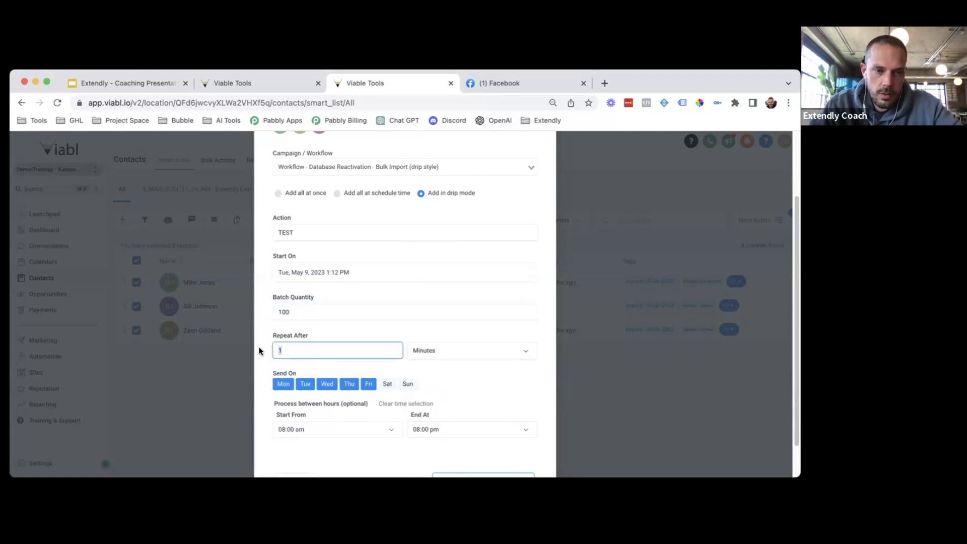
pyautogui.write('30')
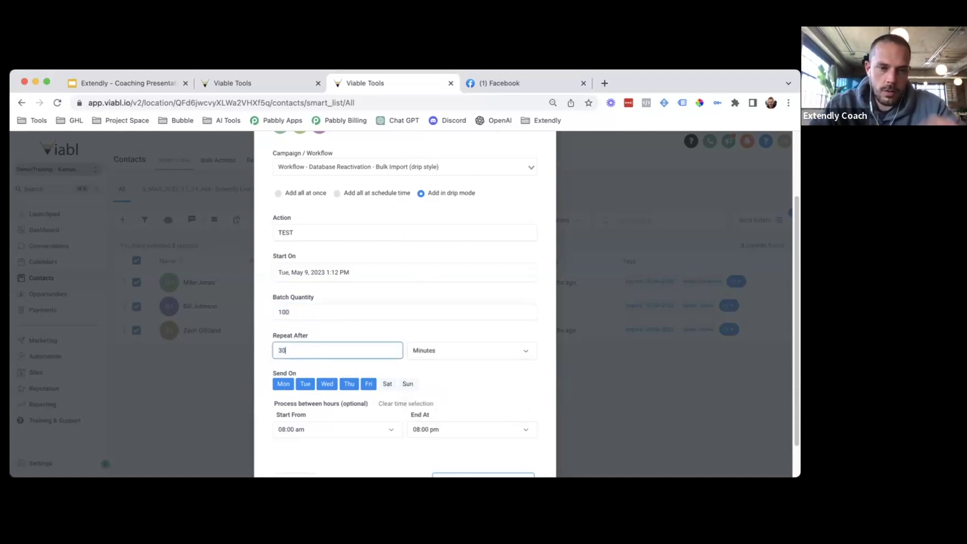
pyautogui.click(467, 387)
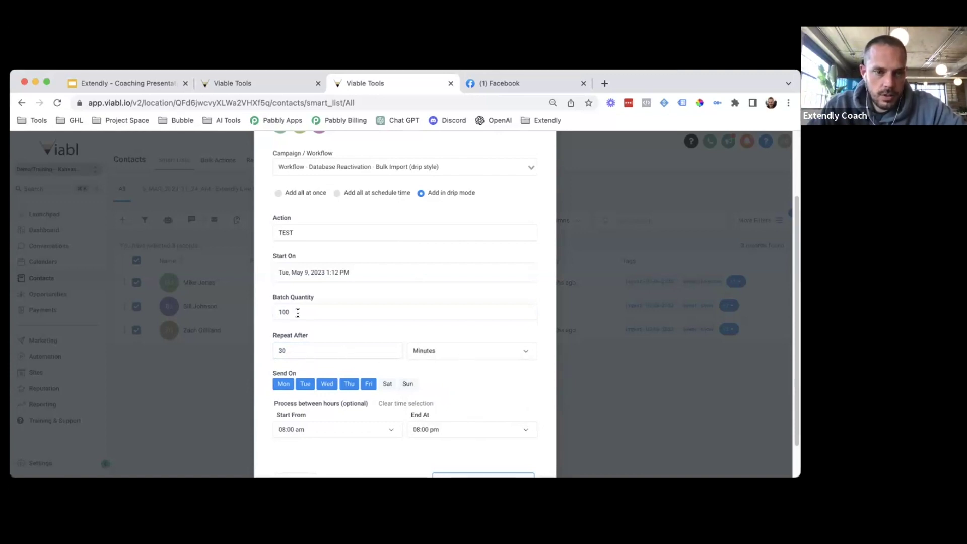
# - Change the drip to batches of 50 every 15 minutes, then return to the coaching slides
pyautogui.moveTo(298, 313); pyautogui.dragTo(260, 312)
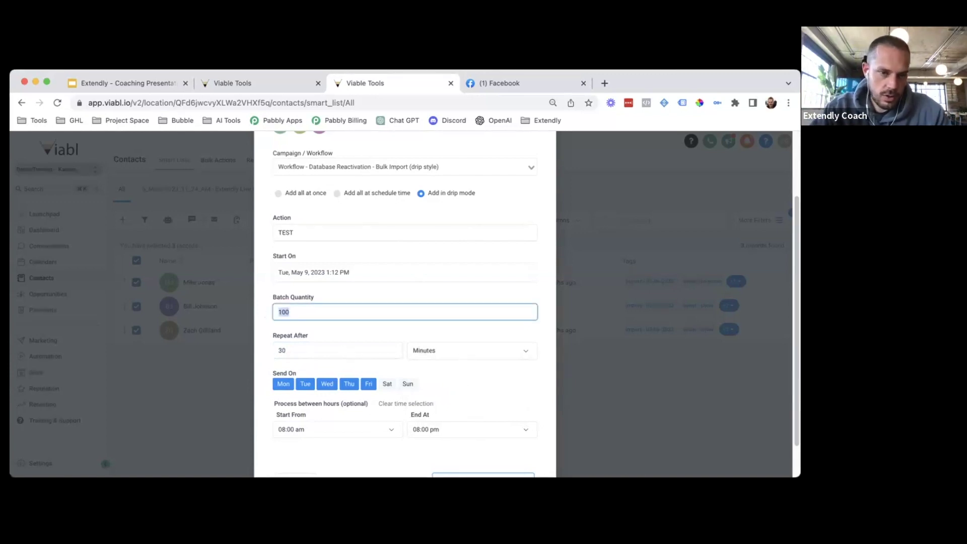
pyautogui.write('50')
pyautogui.moveTo(312, 350); pyautogui.dragTo(275, 351)
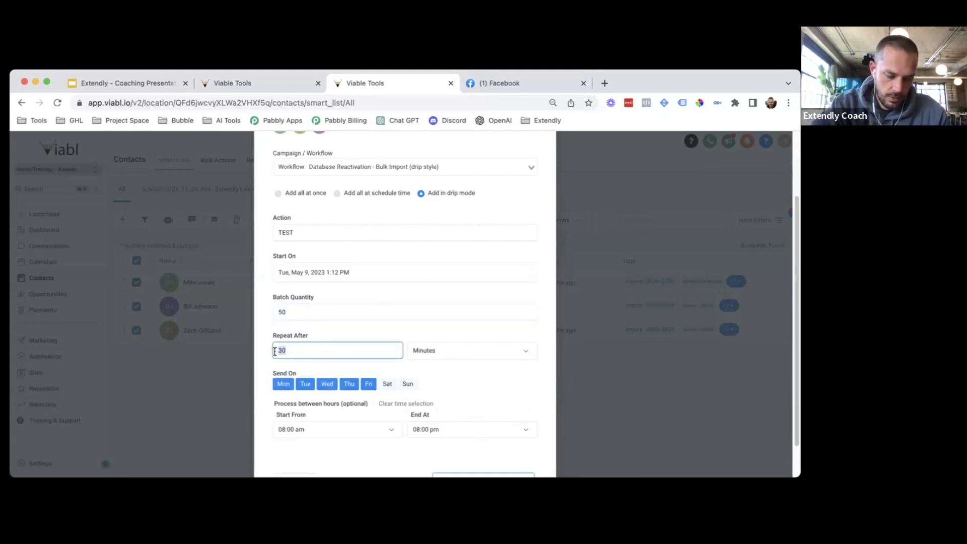
pyautogui.write('15')
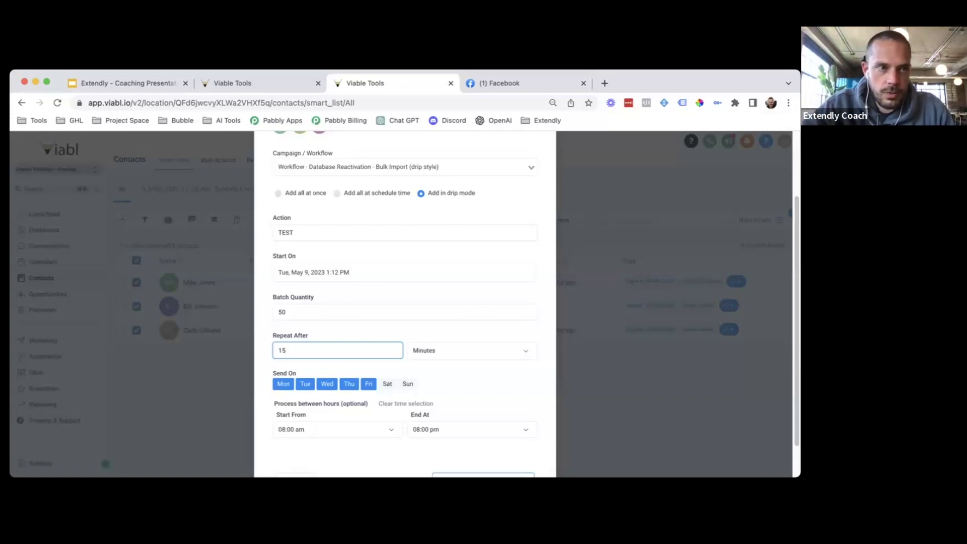
pyautogui.click(97, 90)
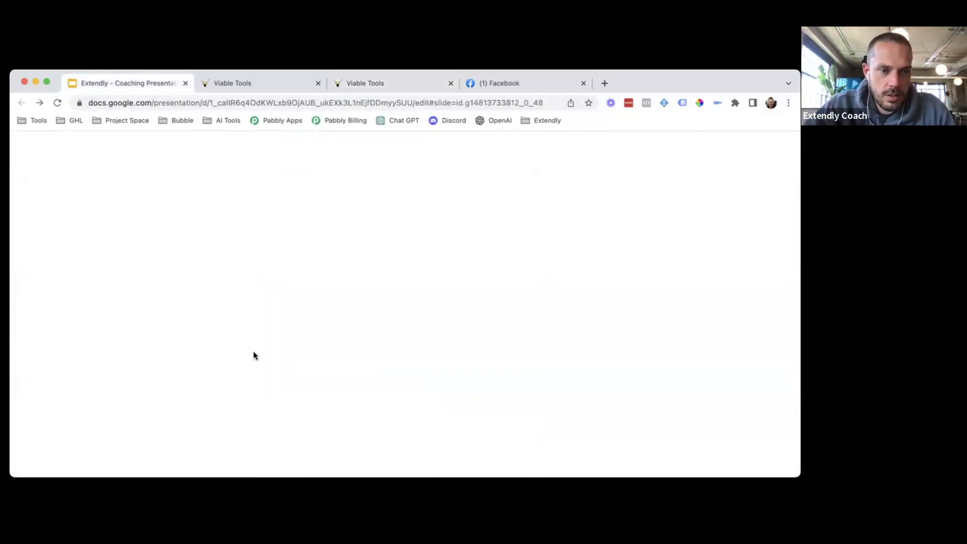
# - Highlight the staggered-versus-consolidated drips bullet on slide 2, then return to the Drip Example workflow
pyautogui.moveTo(417, 370); pyautogui.dragTo(332, 353)
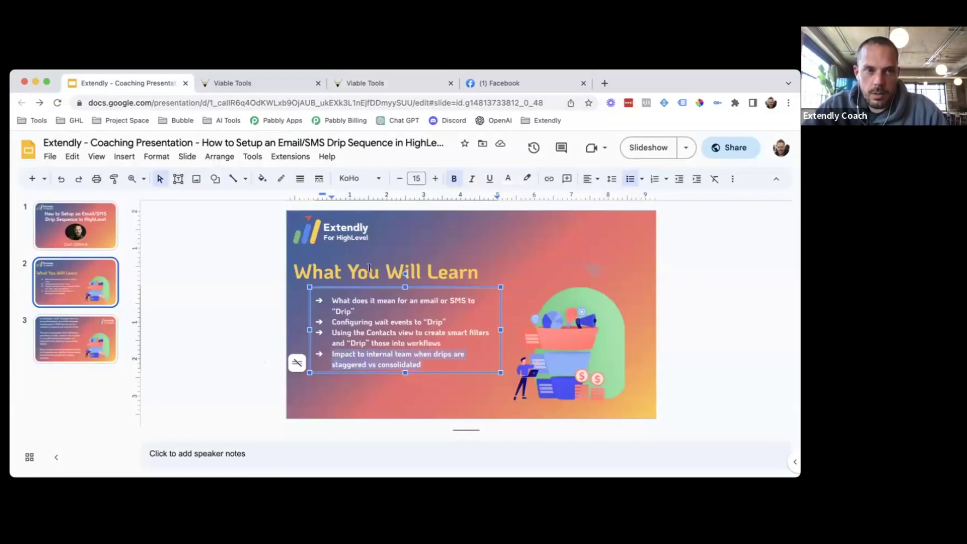
pyautogui.click(252, 84)
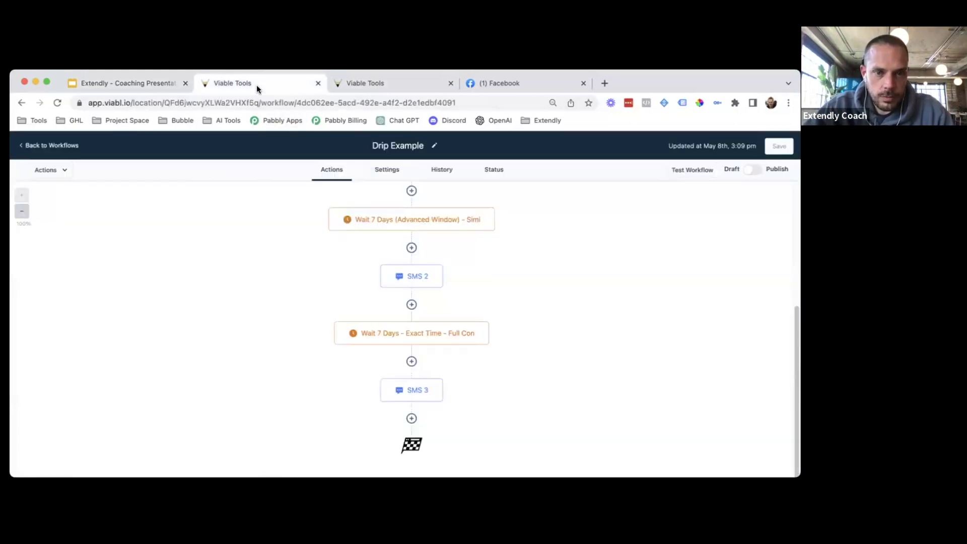
# - Show the contacts drip-mode form set to 50 every 15 minutes, then return to the coaching deck
pyautogui.click(364, 89)
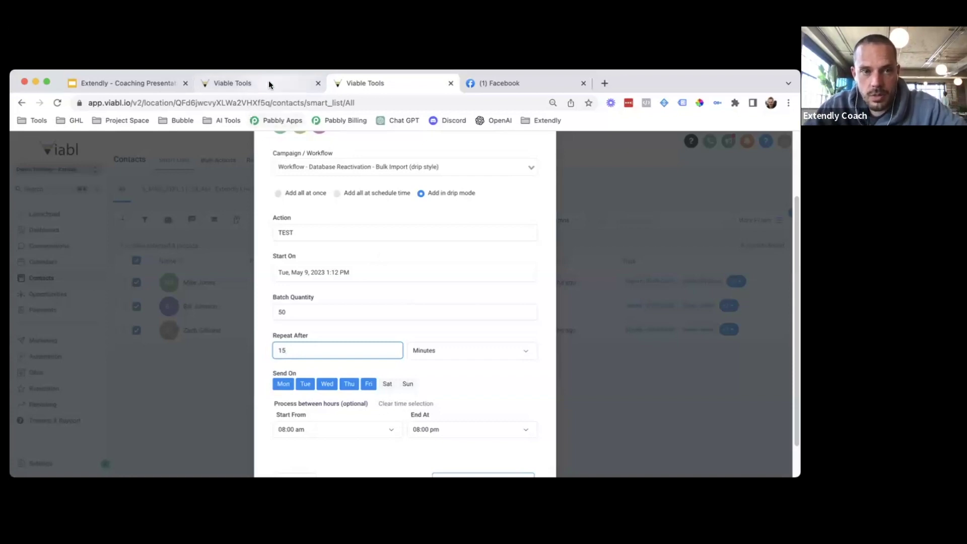
pyautogui.click(135, 83)
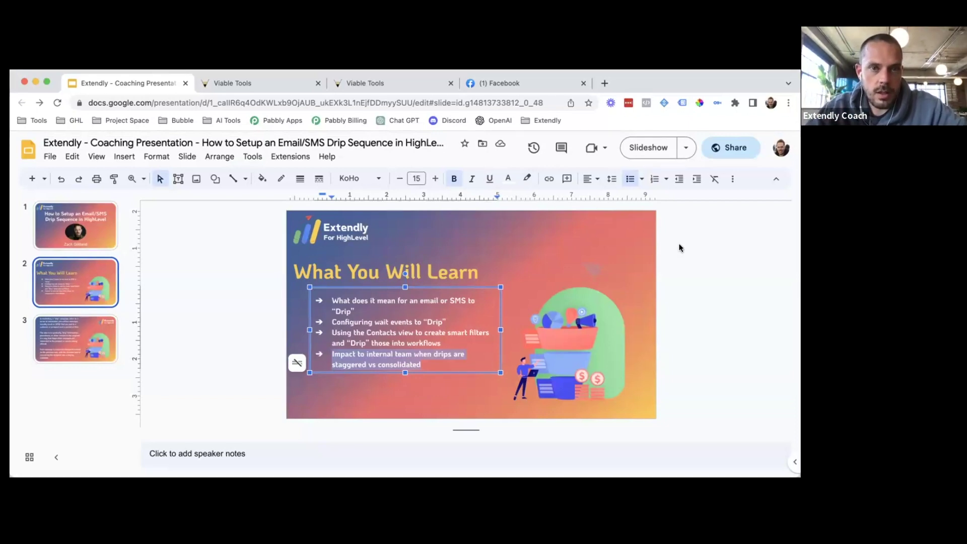
# - Review the Wait 7 Days - Exact Time step in the Drip Example workflow and cancel without changes
pyautogui.click(256, 85)
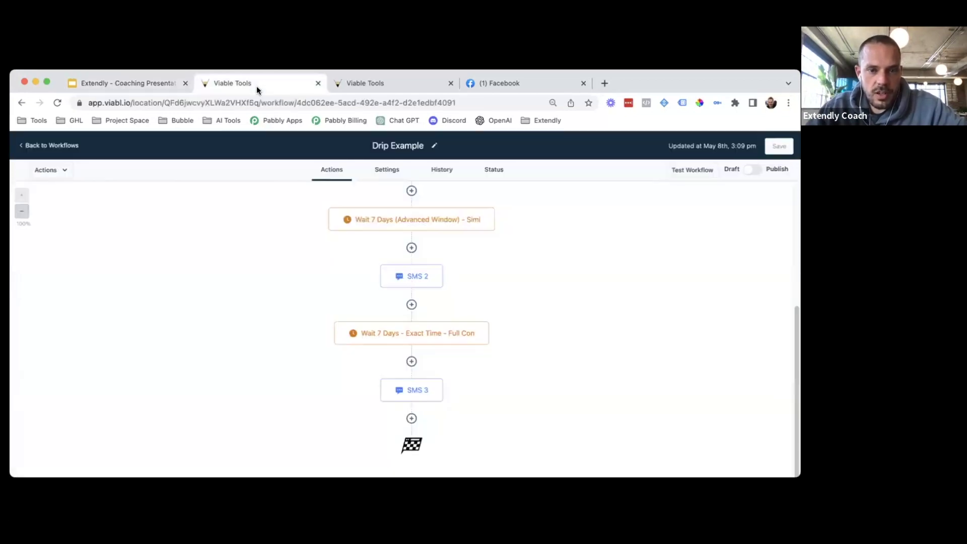
pyautogui.scroll(1, 499, 356)
pyautogui.click(432, 351)
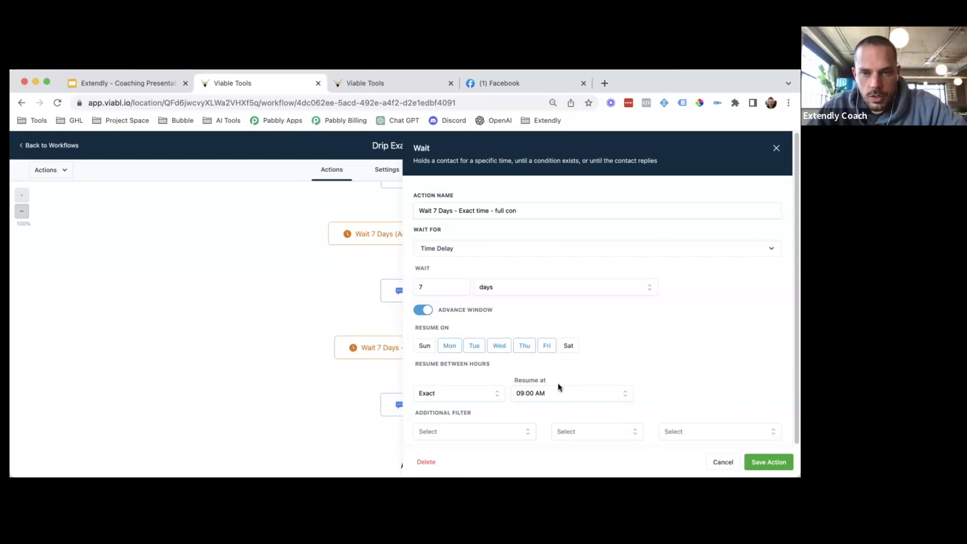
pyautogui.click(727, 462)
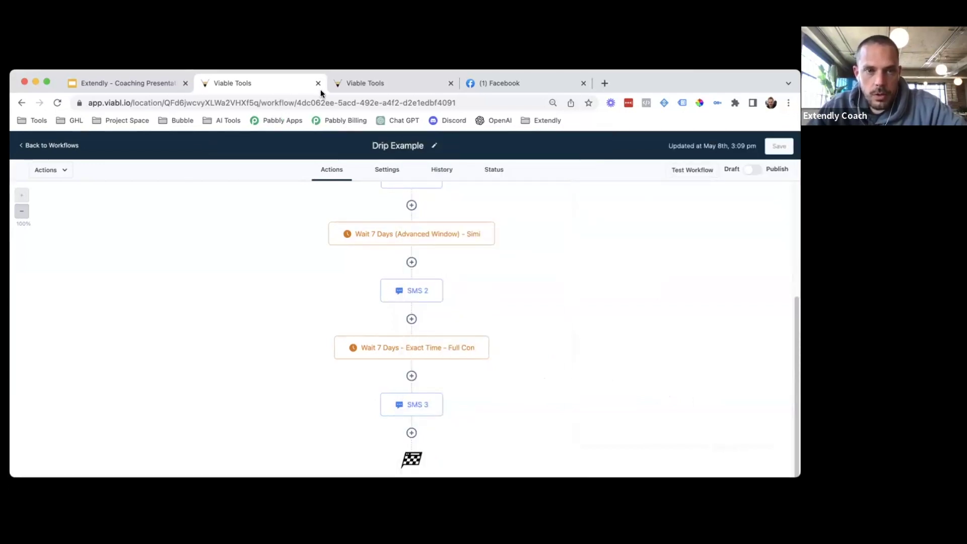
# - Check the other HighLevel page, then reopen the exact-time wait step's settings in the workflow
pyautogui.click(361, 90)
pyautogui.click(262, 91)
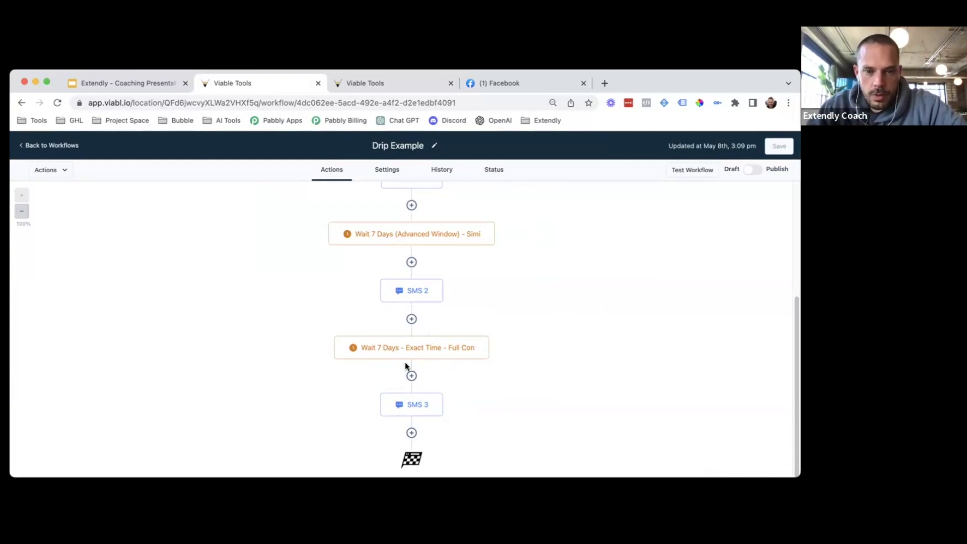
pyautogui.moveTo(376, 358)
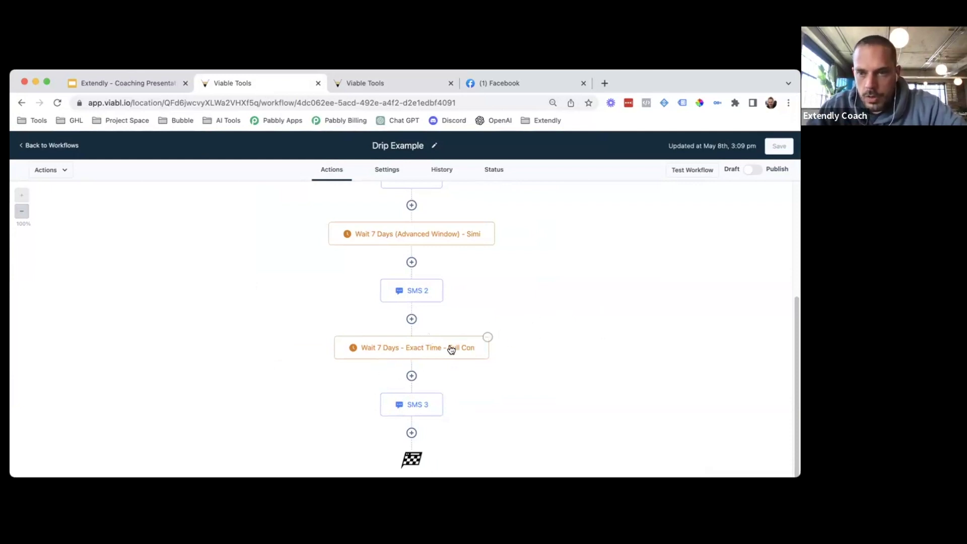
pyautogui.click(421, 355)
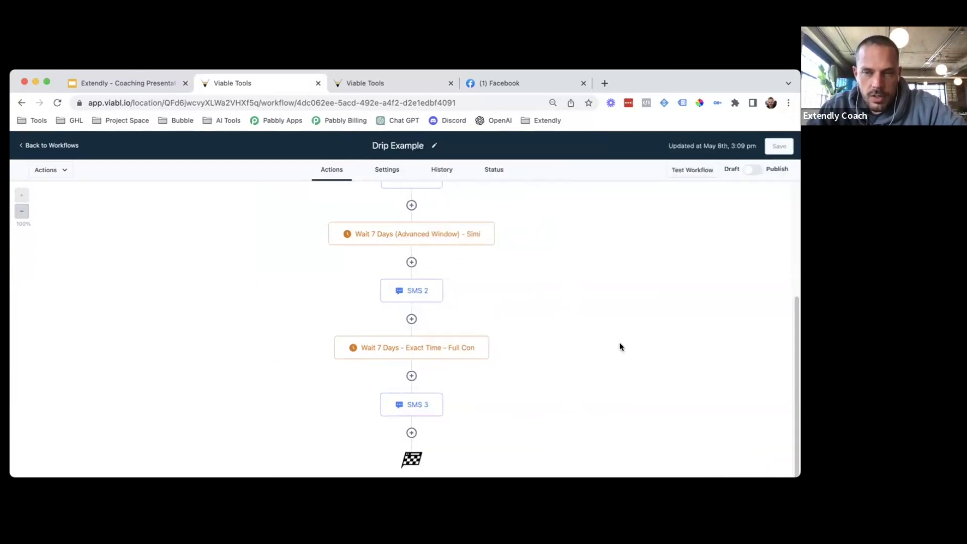